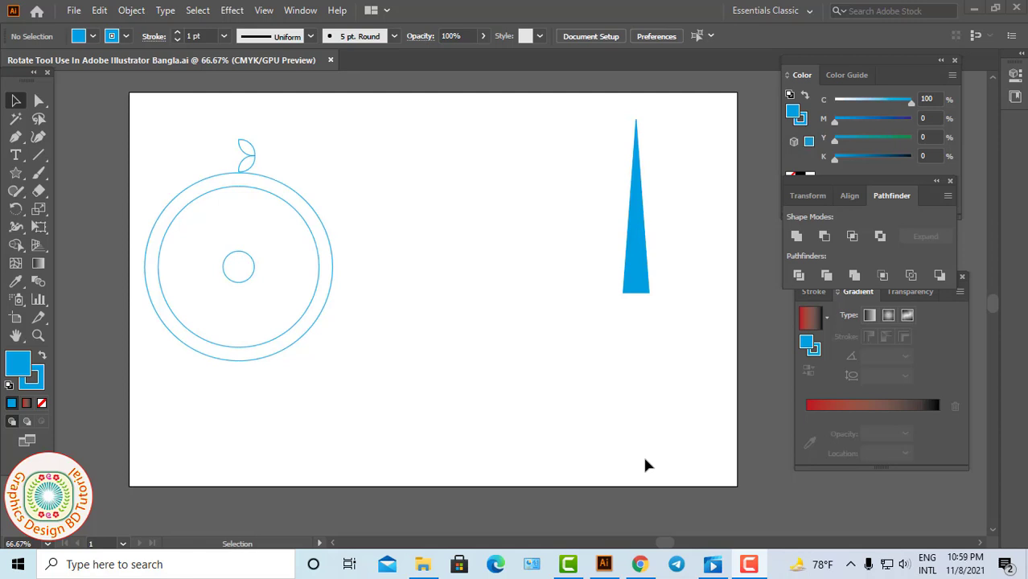
Adjust the view and select the red hub-to-ring spoke together with the hub circle.
key("space")
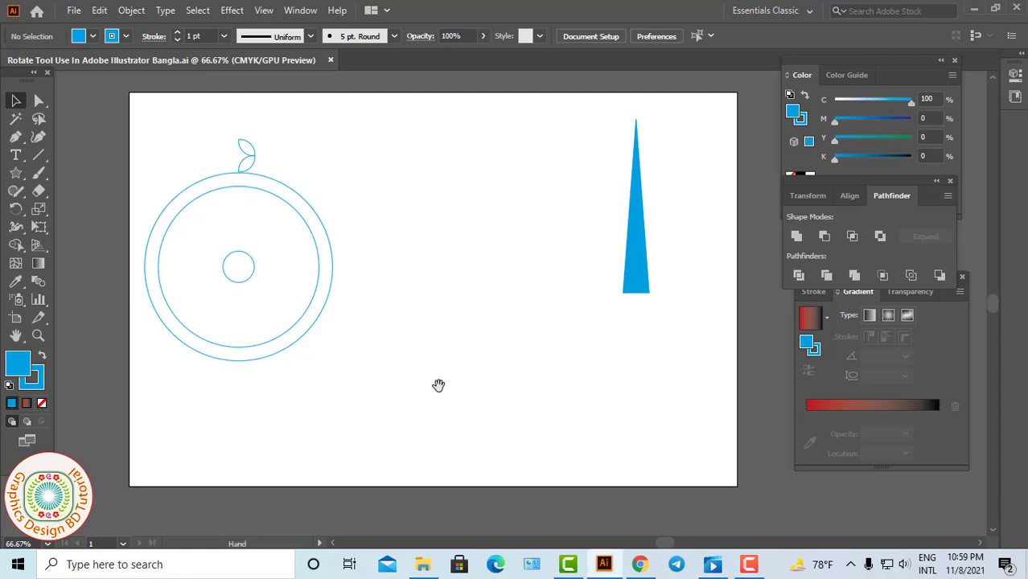
key("space")
left_click_drag(400, 295, 429, 377)
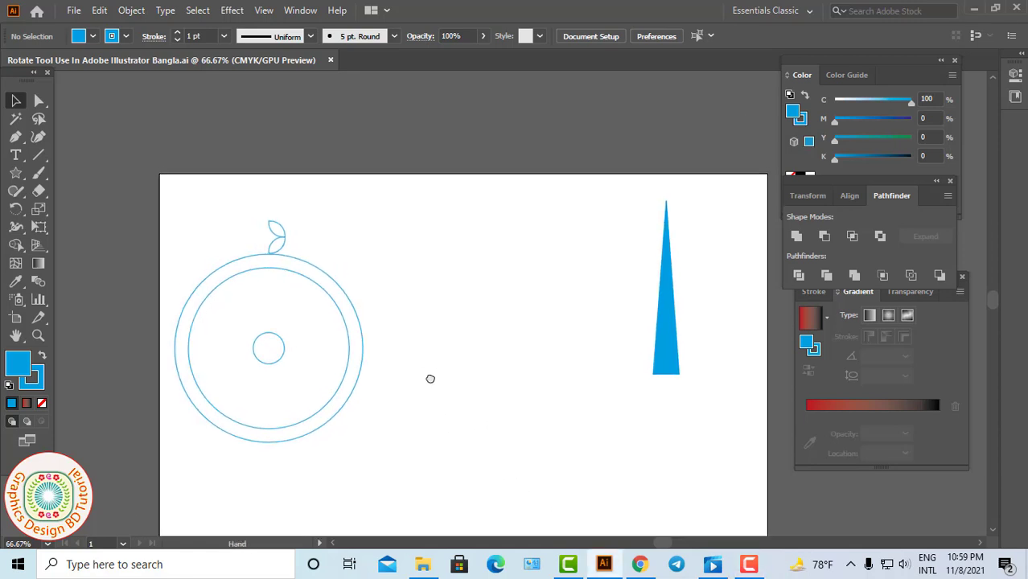
left_click_drag(500, 404, 483, 337)
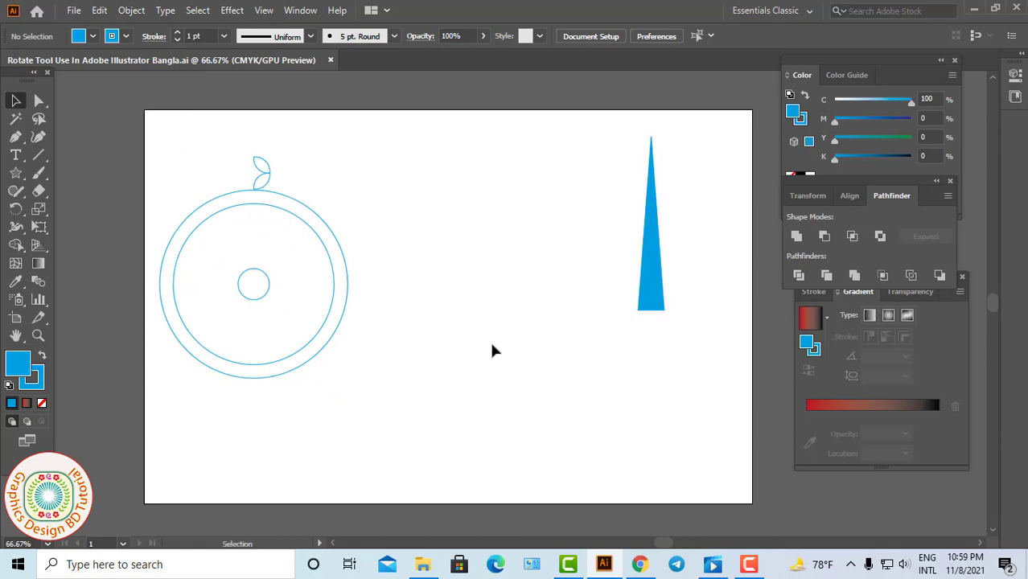
left_click(653, 299)
left_click(342, 322)
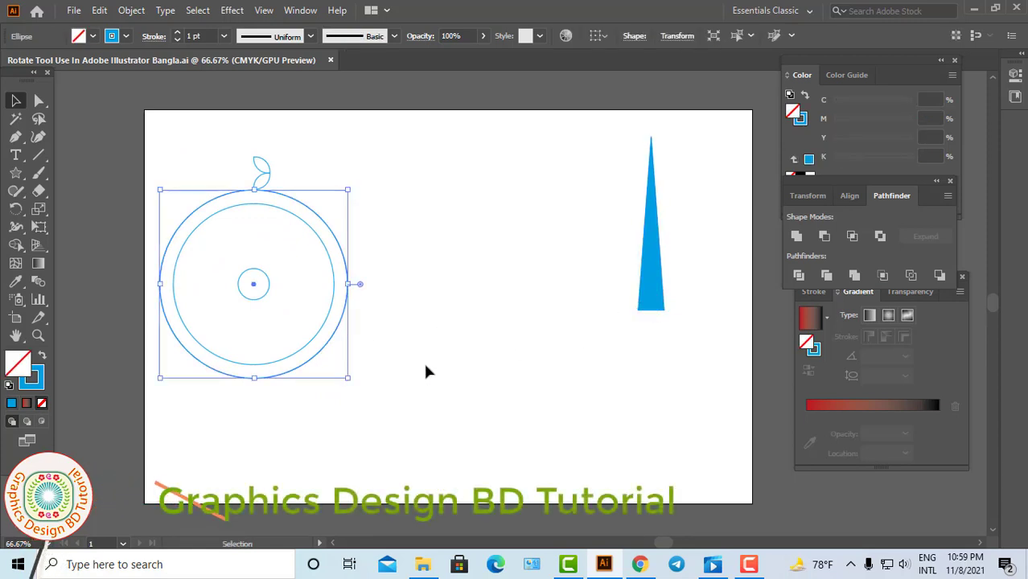
left_click(429, 361)
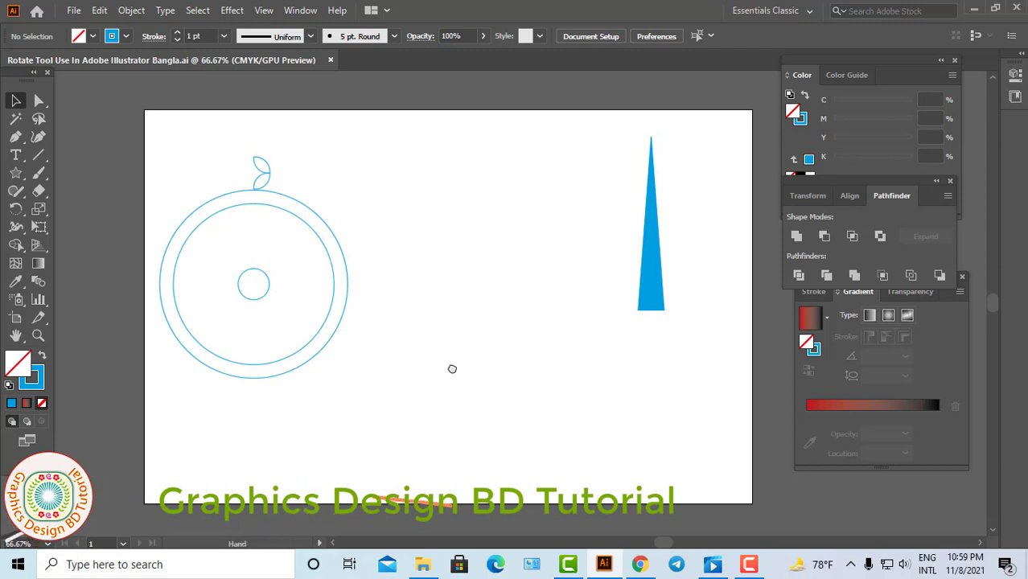
left_click_drag(463, 373, 445, 348)
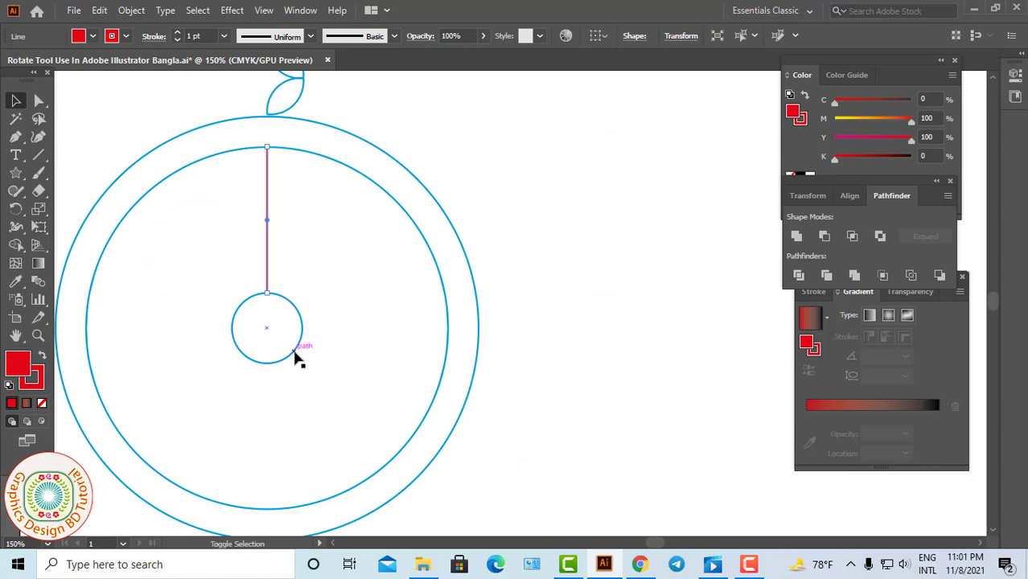
left_click(293, 351, "shift")
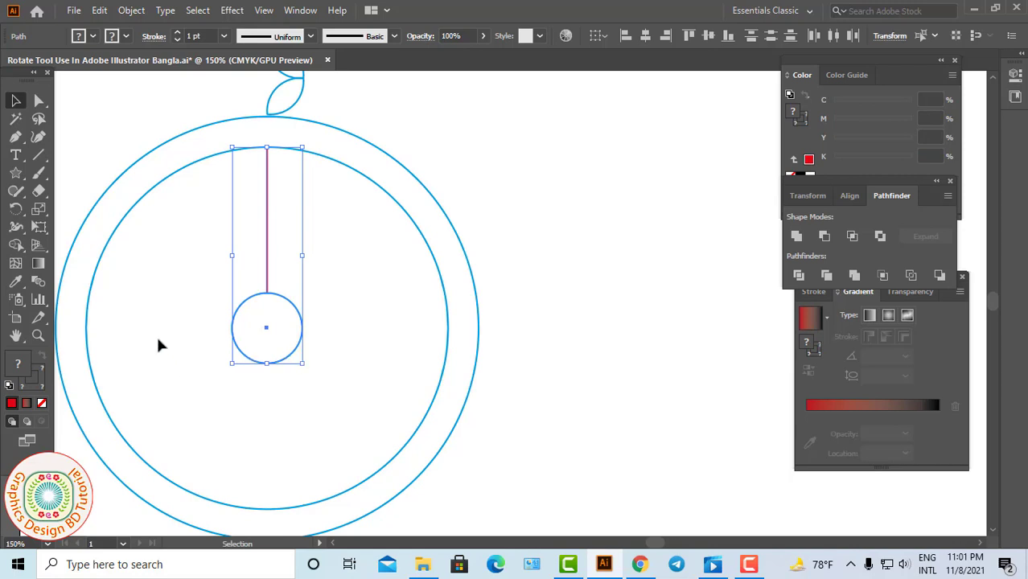
Rotate-copy the red spoke by 360/10 (36°) about the hub centre and repeat it with Ctrl+D.
left_click(16, 209)
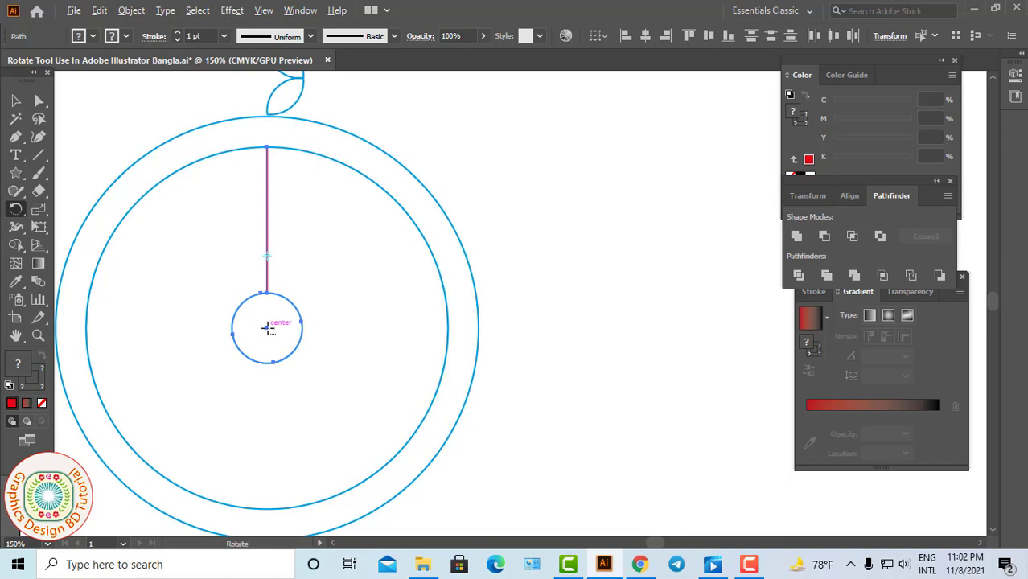
left_click(268, 327, "alt")
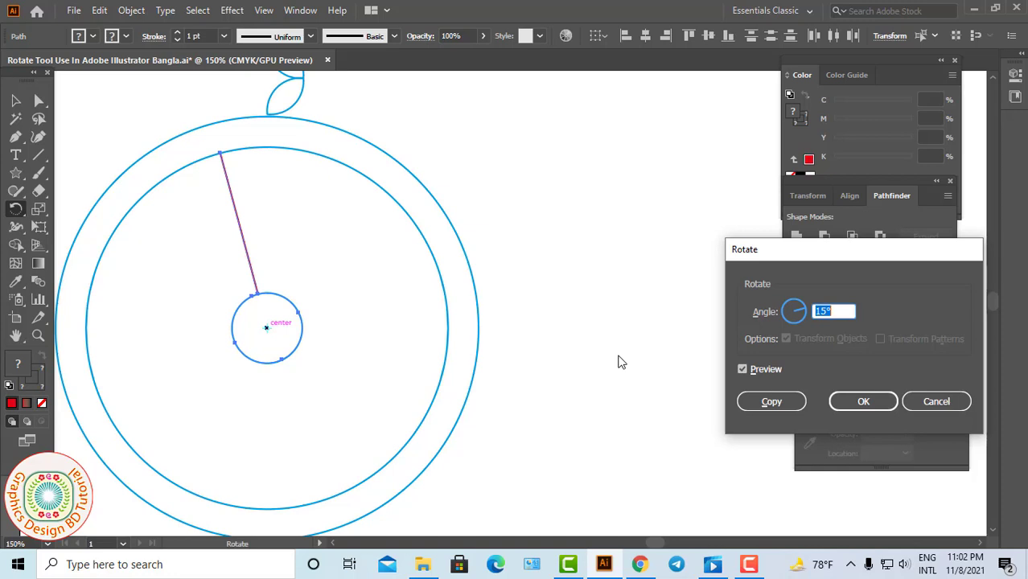
type("36")
type("0/")
type("10")
left_click(743, 369)
left_click(743, 370)
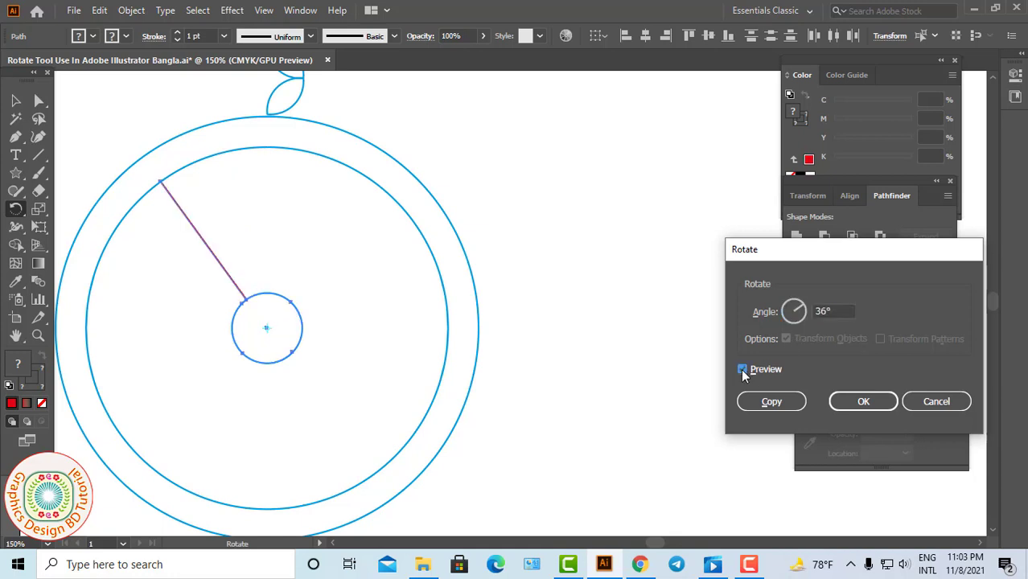
left_click(772, 402)
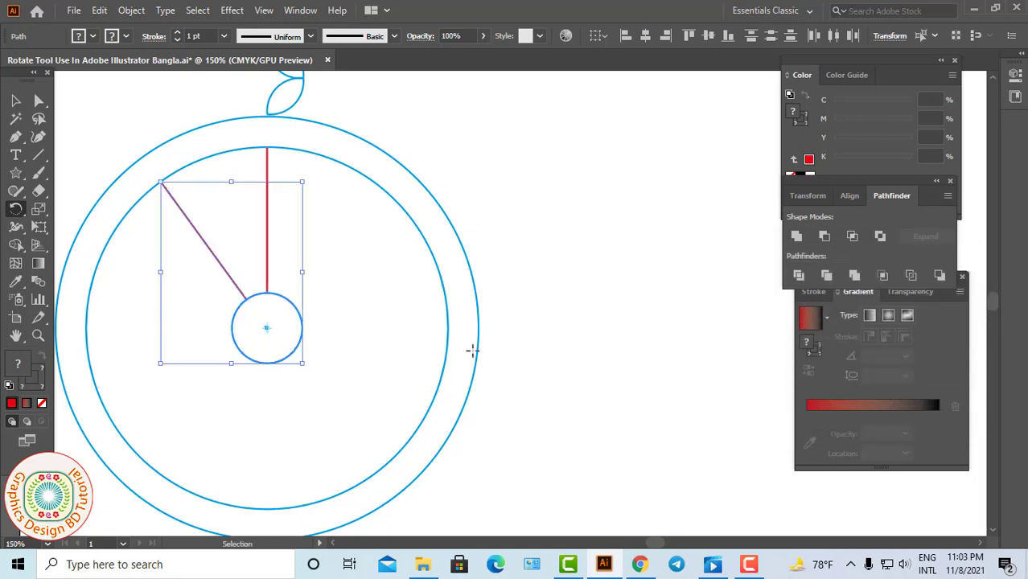
key("ctrl+d")
key("ctrl+d")
key("ctrl+d")
key("ctrl+d")
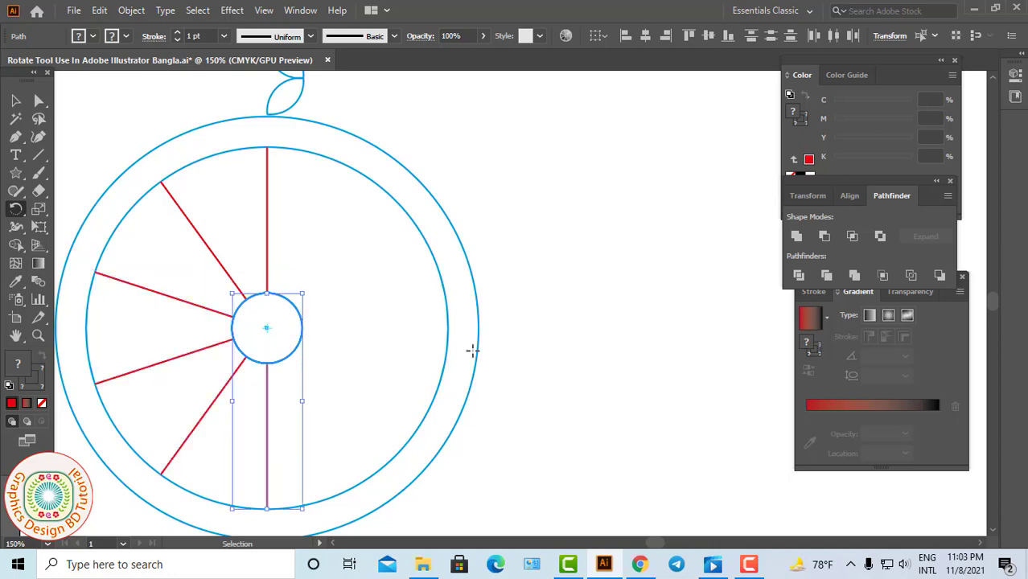
key("ctrl+d")
key("ctrl+d")
key("ctrl+d")
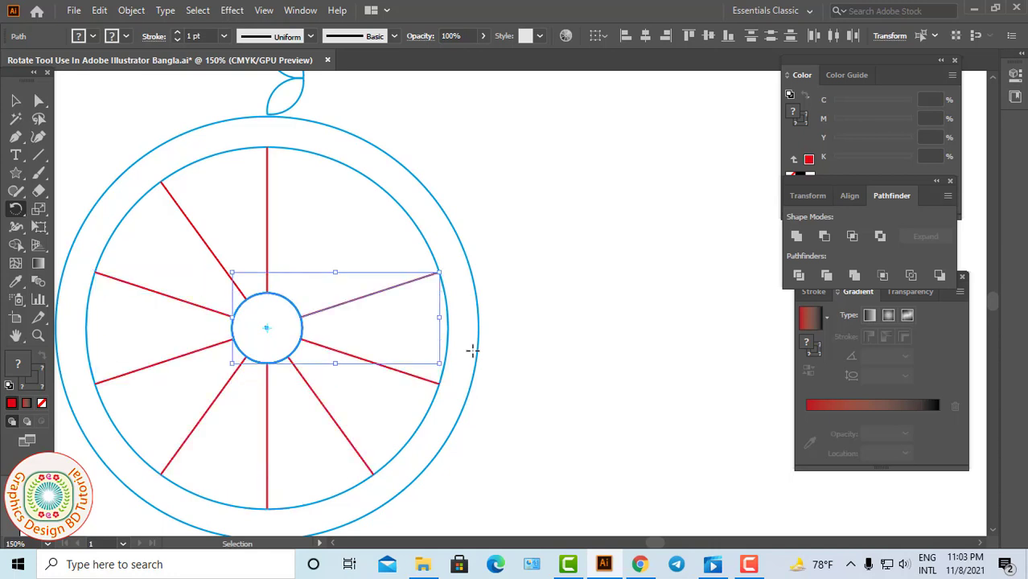
key("ctrl+d")
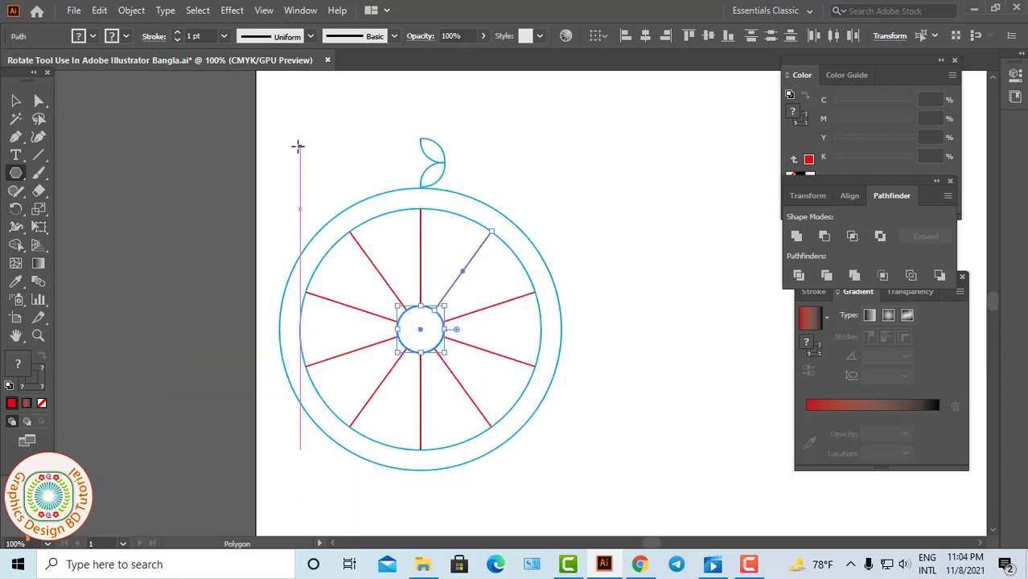
Create a red three-sided polygon and move it to the top of the wheel.
left_click(299, 145)
left_click(230, 457)
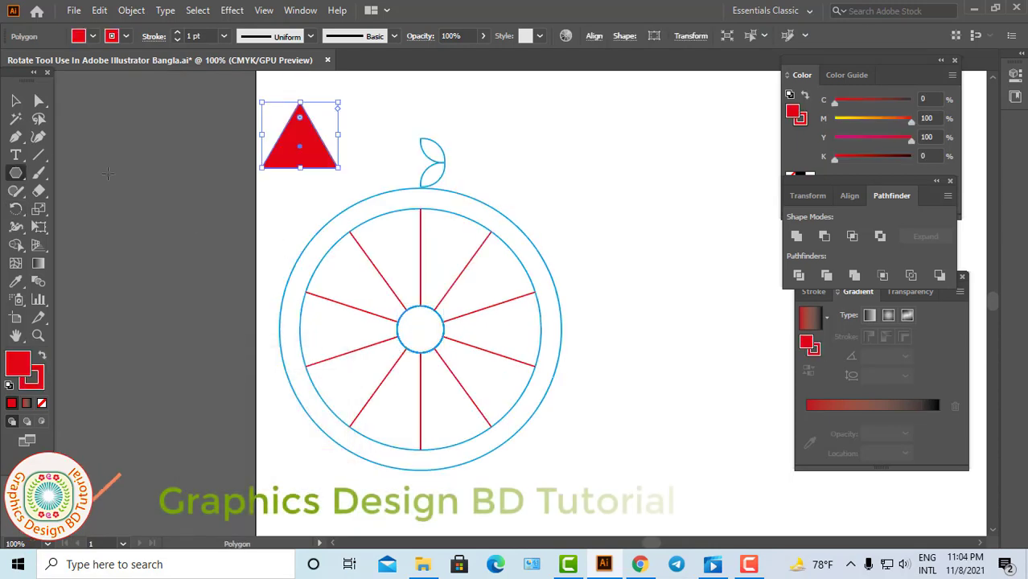
left_click(15, 100)
left_click_drag(299, 160, 414, 204)
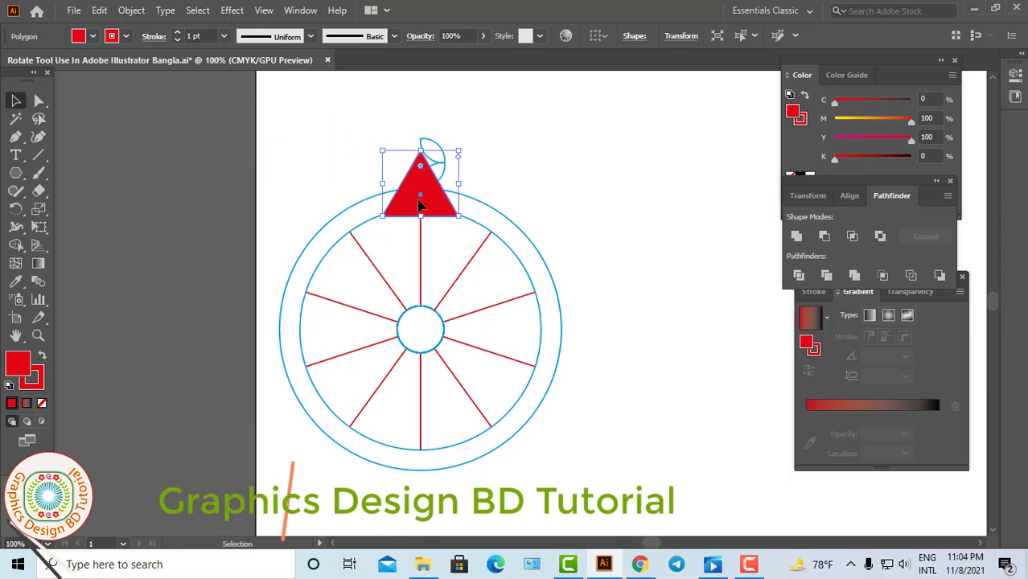
Shrink the triangle into a small tooth on the outer ring, then select it with the hub circle.
left_click(472, 288, "ctrl")
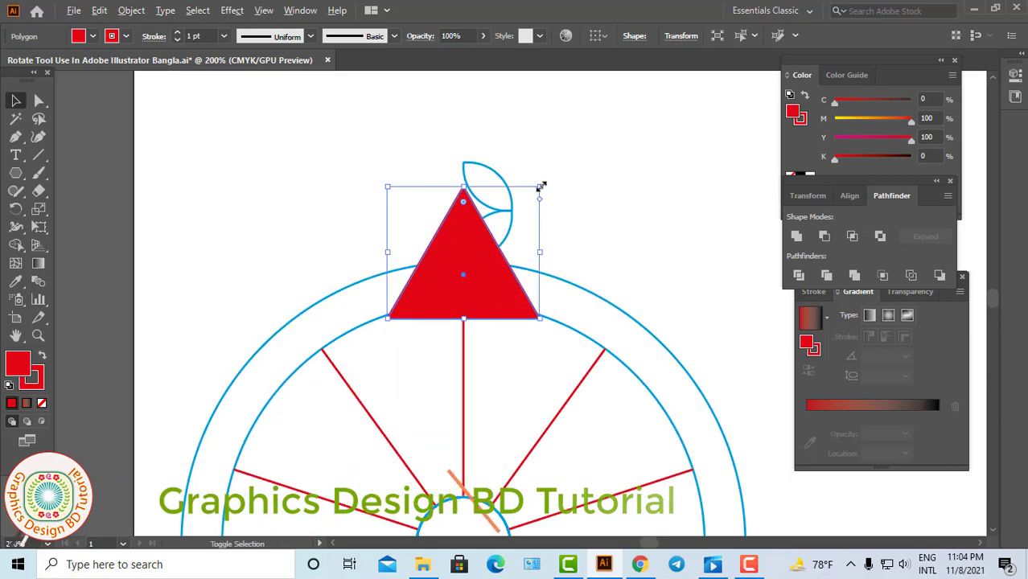
left_click_drag(541, 187, 498, 238)
left_click_drag(475, 278, 462, 274)
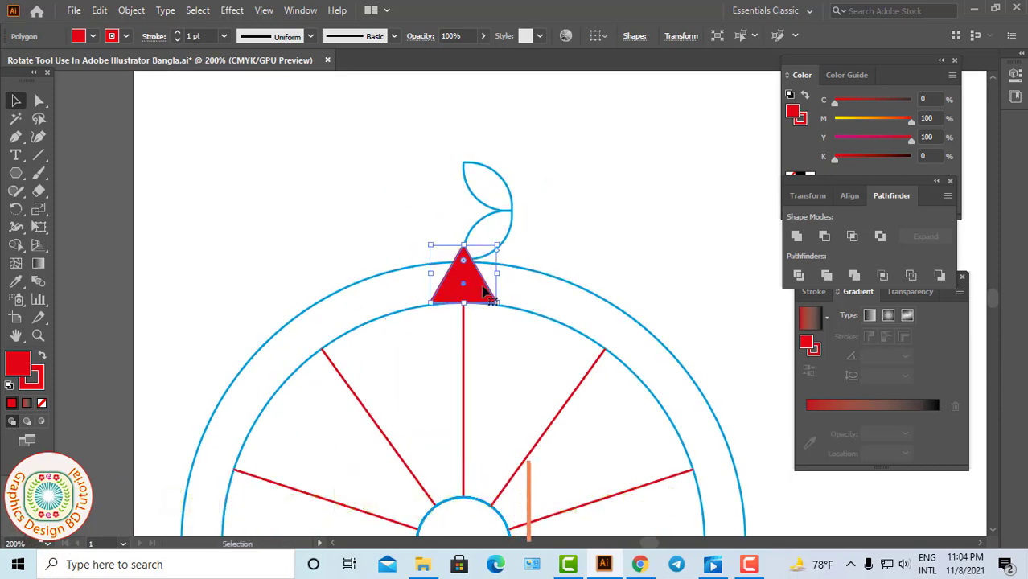
left_click(603, 259)
key("ctrl+1")
left_click(449, 232)
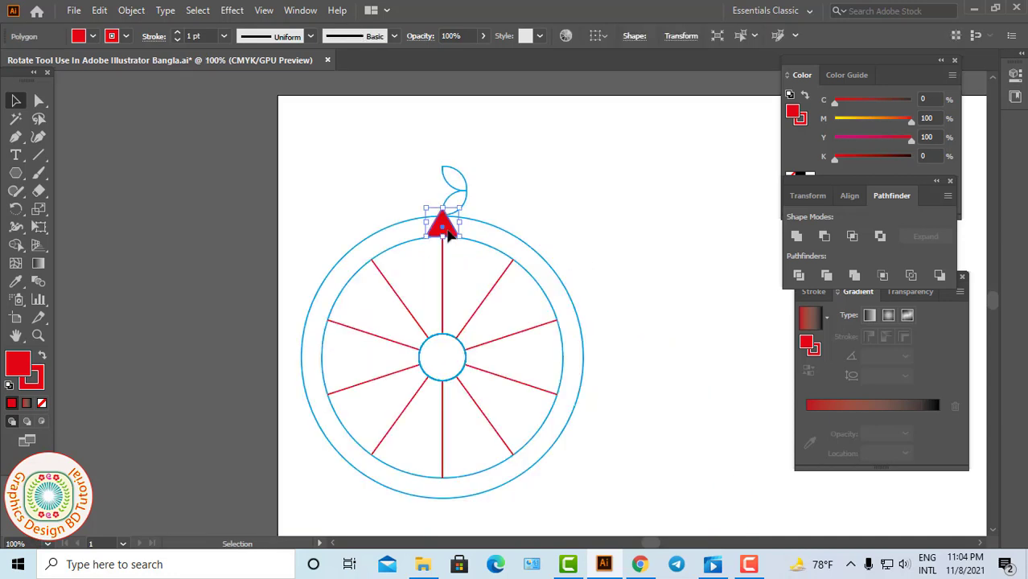
left_click(462, 357, "shift")
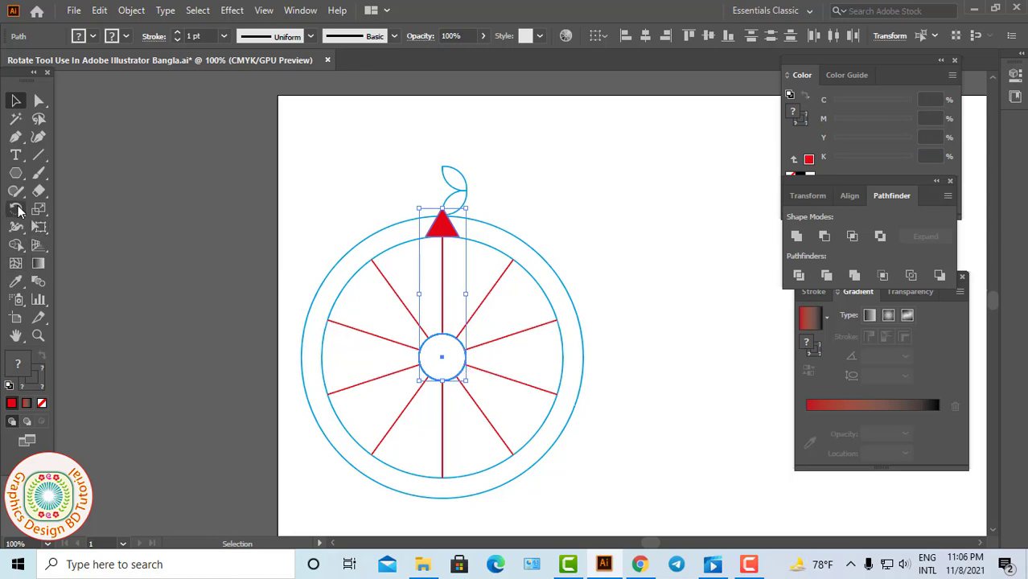
Rotate-copy the red triangle 18° about the hub centre.
left_click(16, 208)
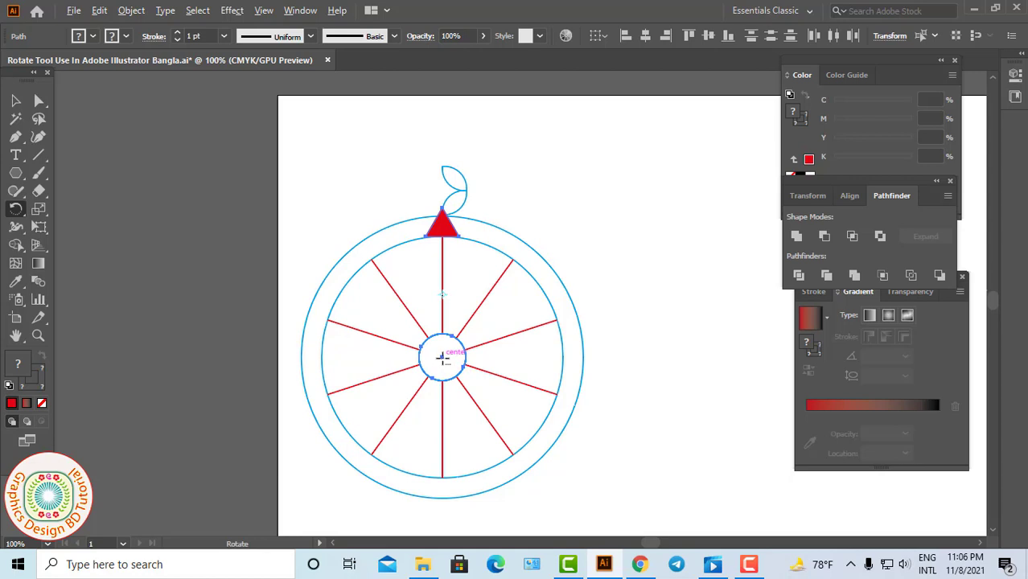
left_click(444, 359, "alt")
type("3")
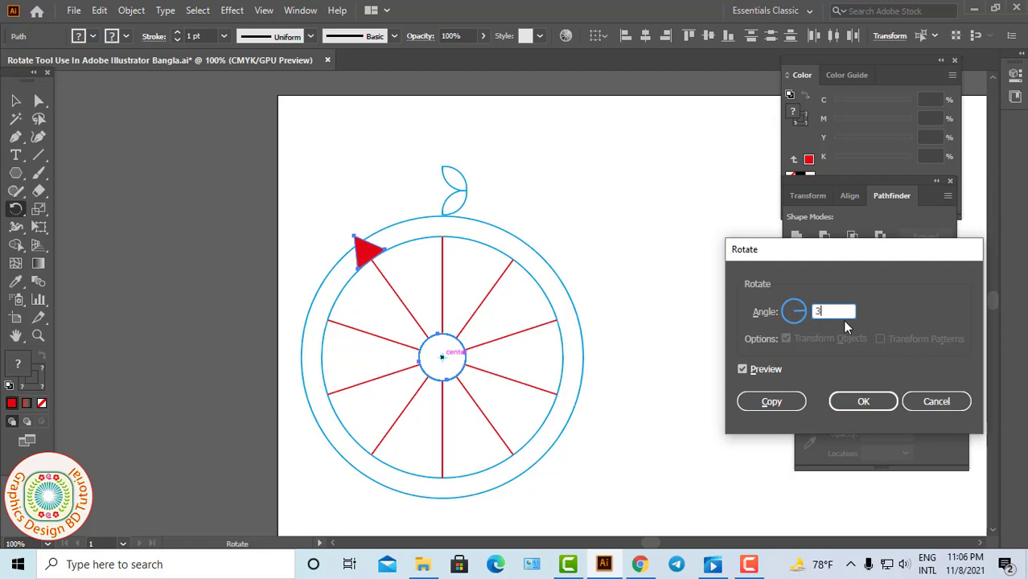
key("BackSpace")
type("18")
key("Tab")
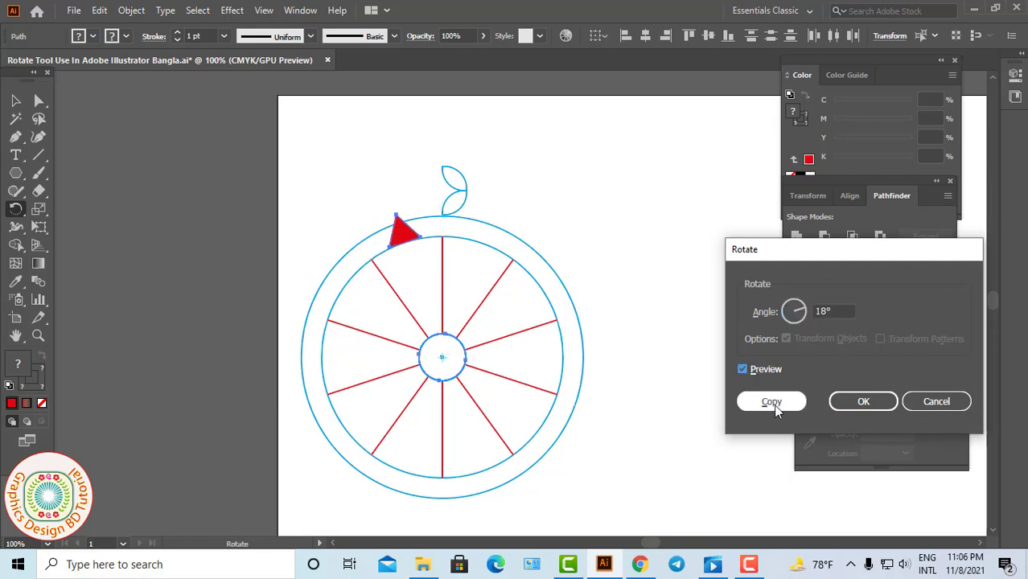
left_click(772, 403)
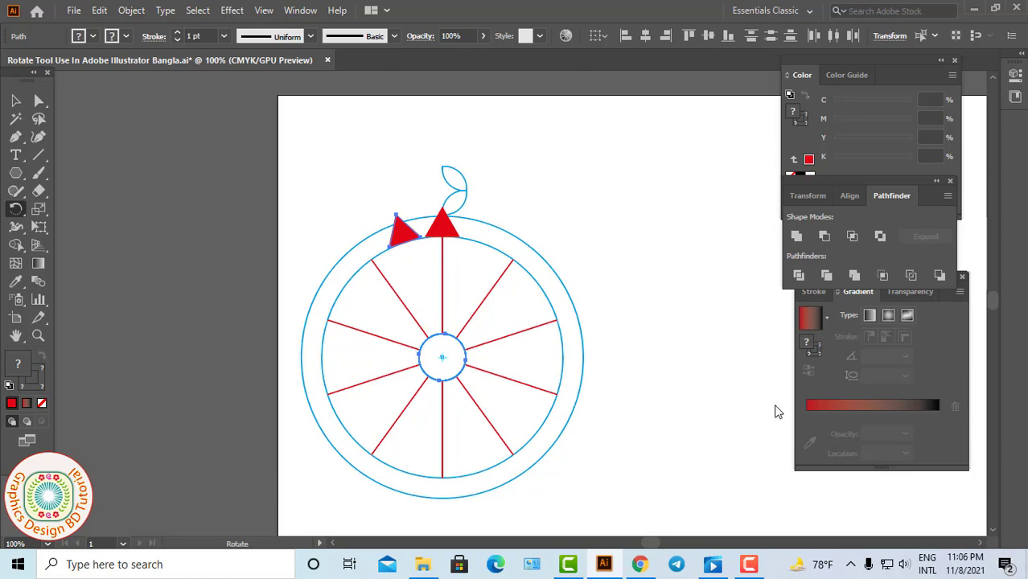
Repeat the 18° triangle copy around the whole rim to form the ring of teeth.
key("ctrl")
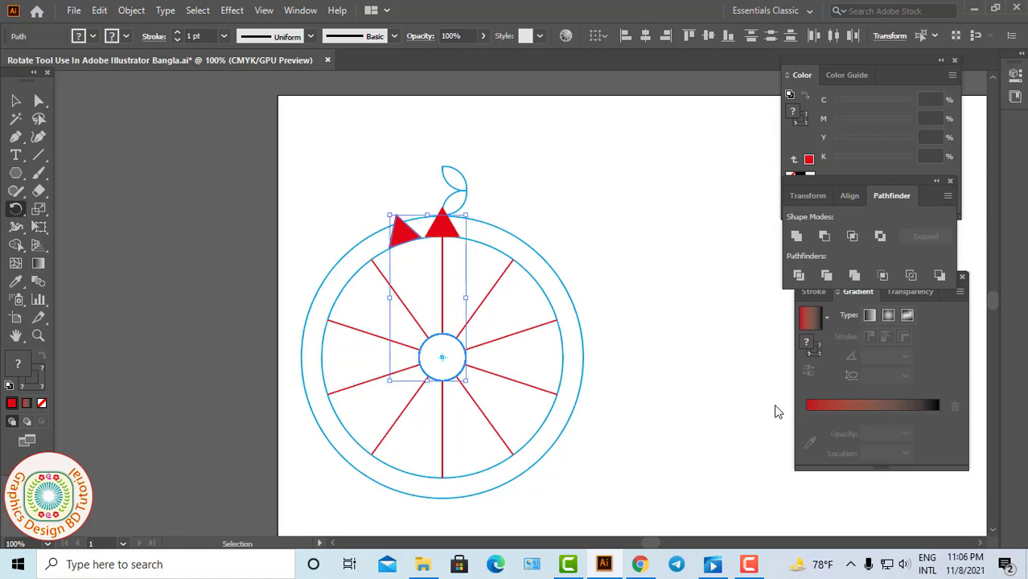
key("ctrl+d")
key("ctrl+d")
key("ctrl+d")
key("ctrl+d")
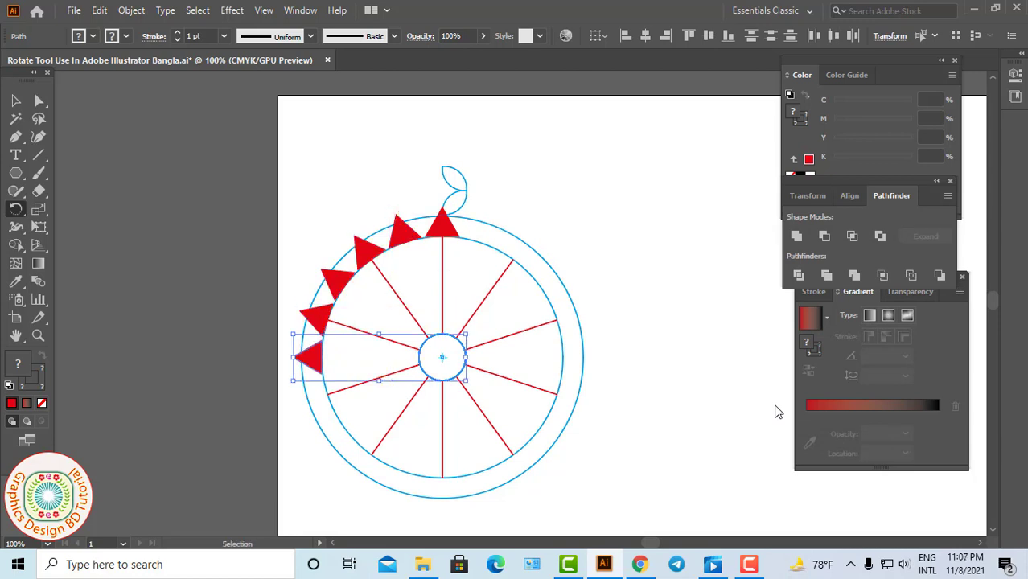
key("ctrl+d")
key("ctrl+d")
key("ctrl+d")
key("ctrl+d")
key("ctrl+d")
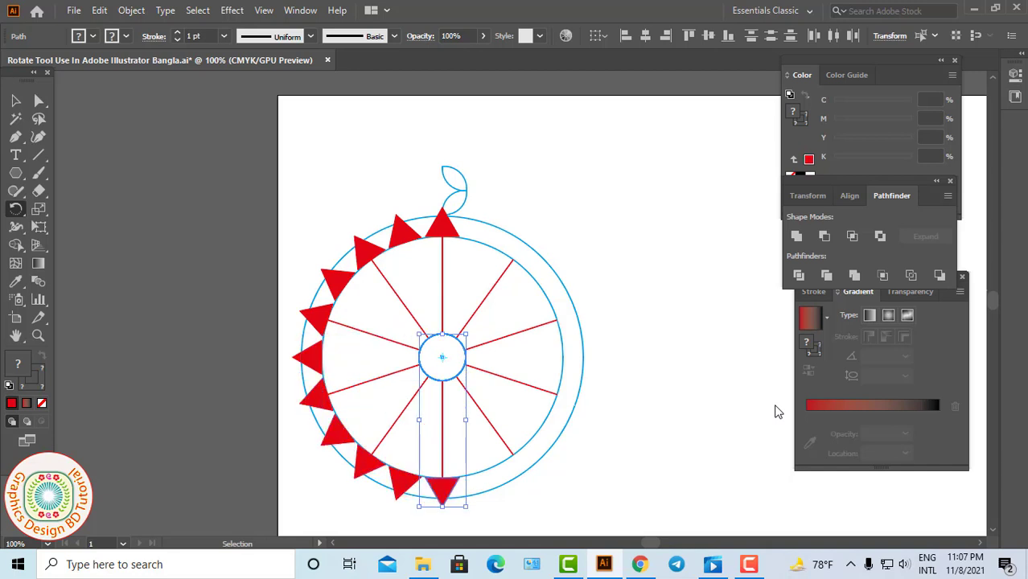
key("ctrl+d")
key("ctrl+d")
key("ctrl+d")
key("ctrl+d")
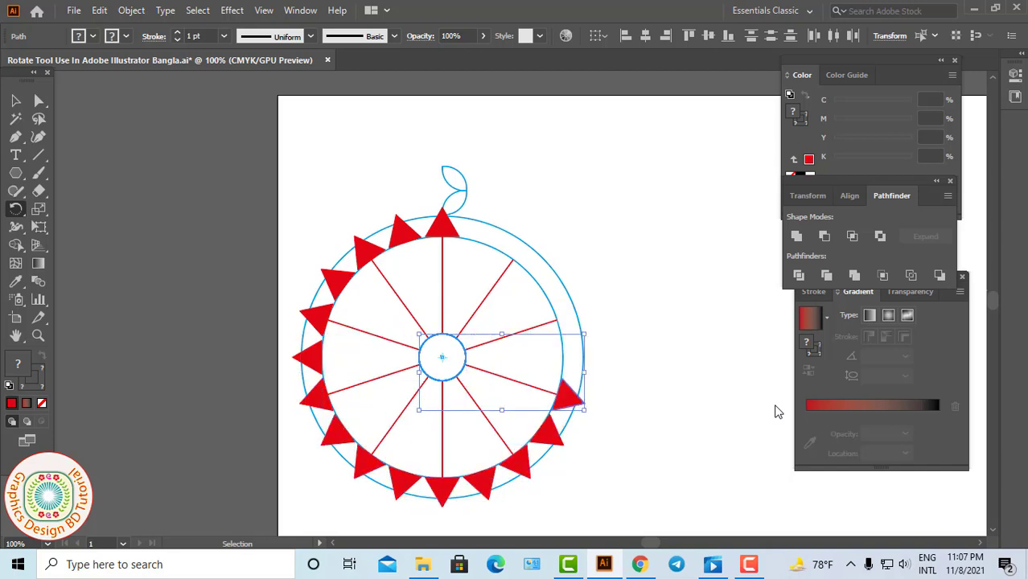
key("ctrl+d")
key("ctrl+d")
key("ctrl+d")
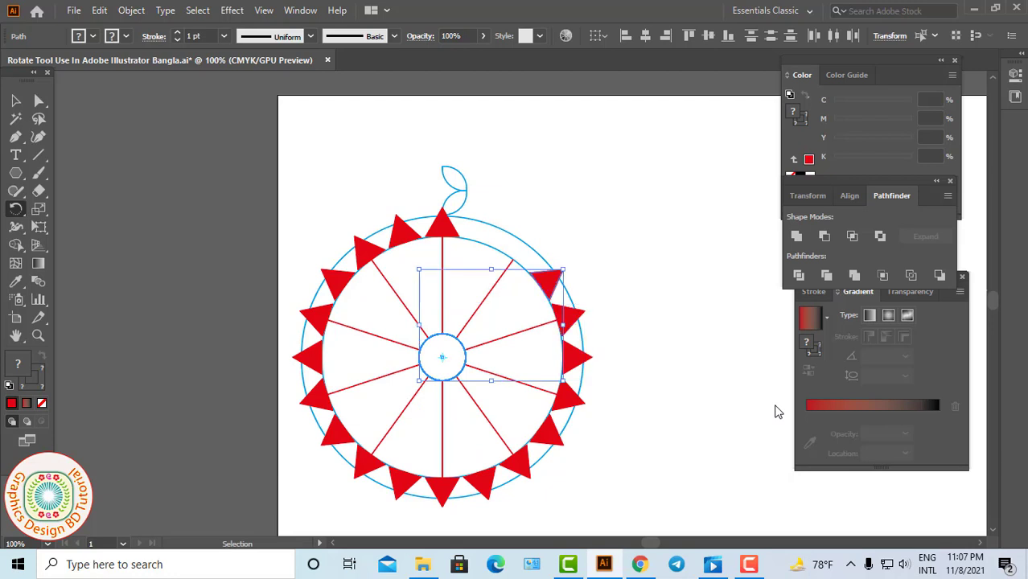
key("ctrl+d")
key("ctrl+d")
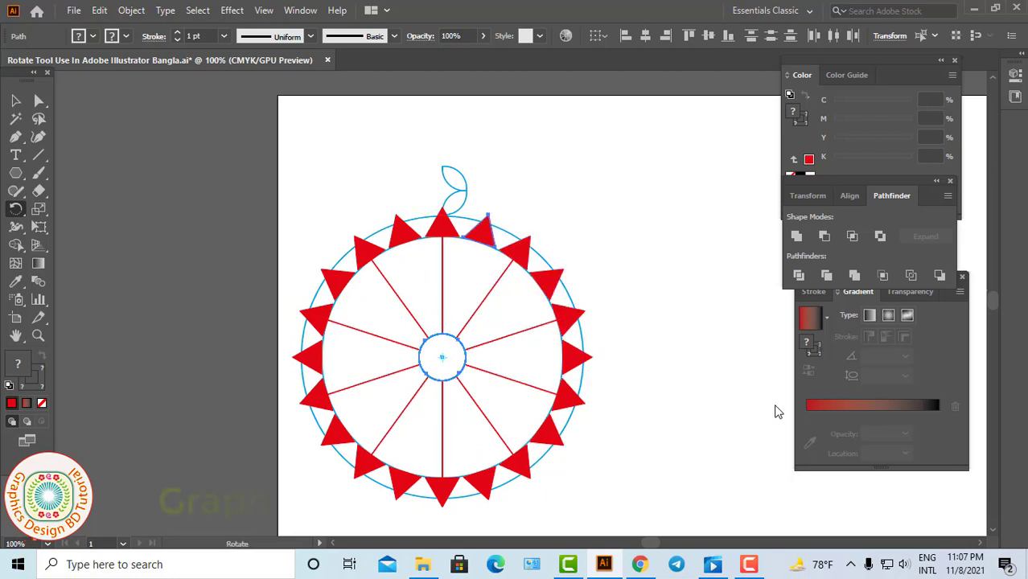
key("v")
key("ctrl+a")
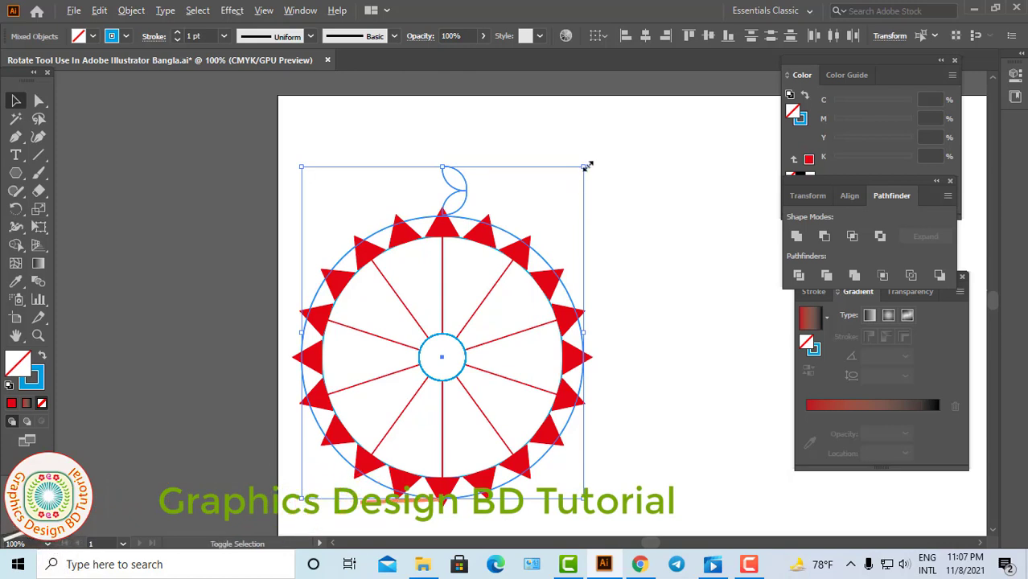
Scale the selected wheel artwork up to about 121.73 × 143.22 mm, then deselect it.
left_click_drag(586, 166, 602, 157)
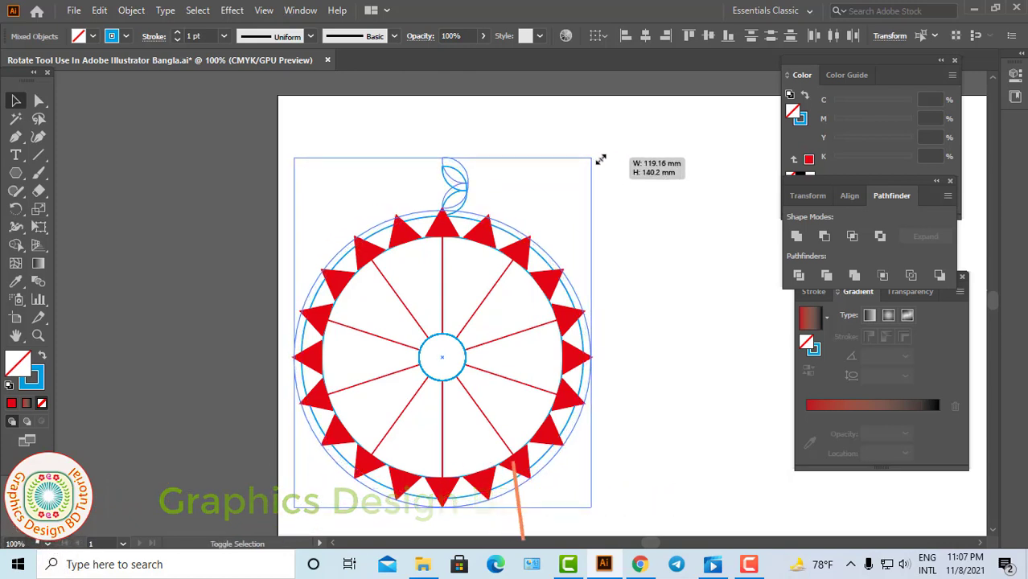
left_click_drag(602, 157, 602, 154)
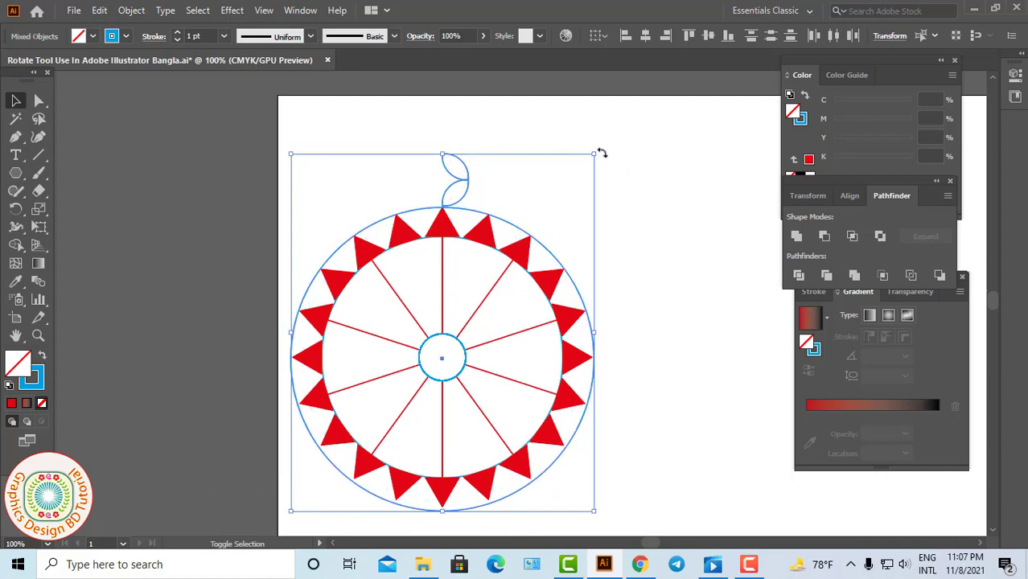
left_click(641, 222)
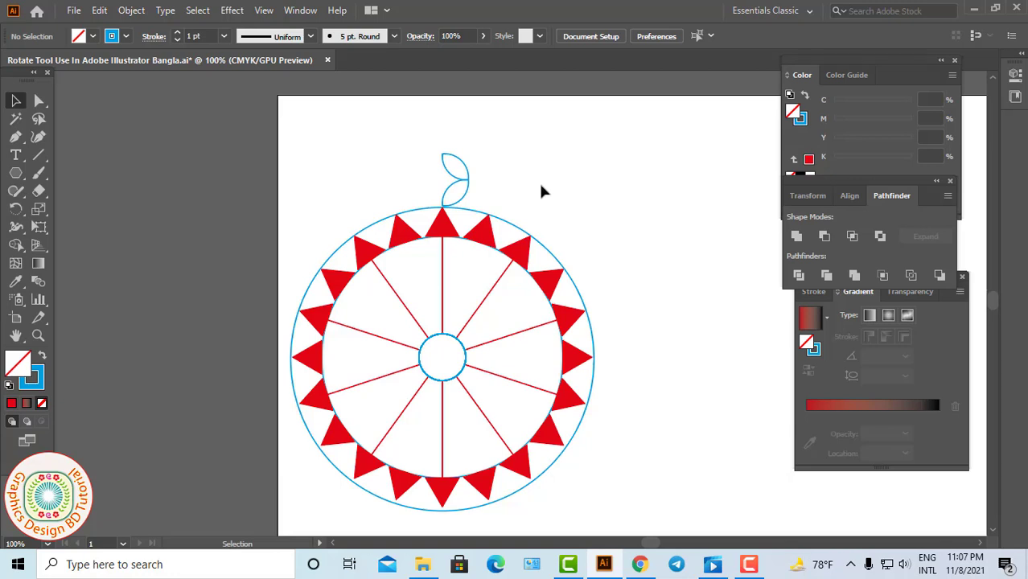
left_click(467, 196)
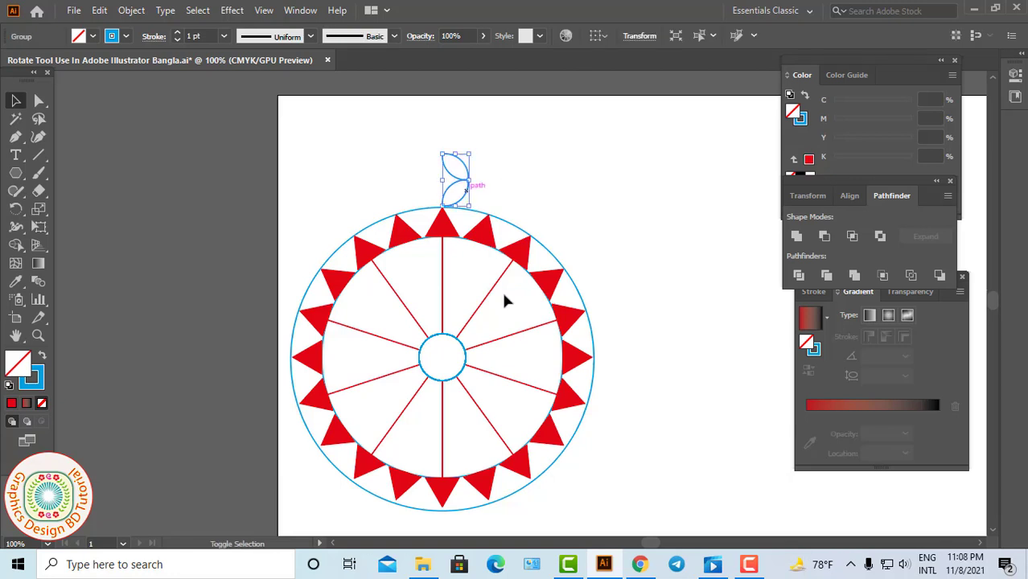
Rotate-copy the leaf by 360/50 (7.2°) about the wheel's centre circle.
left_click(456, 375, "shift")
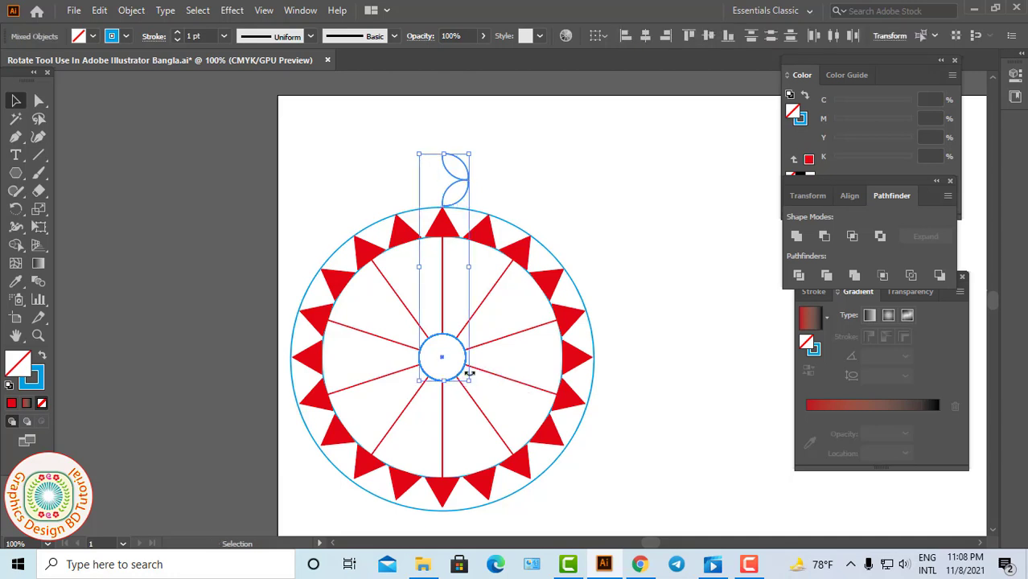
left_click(16, 209)
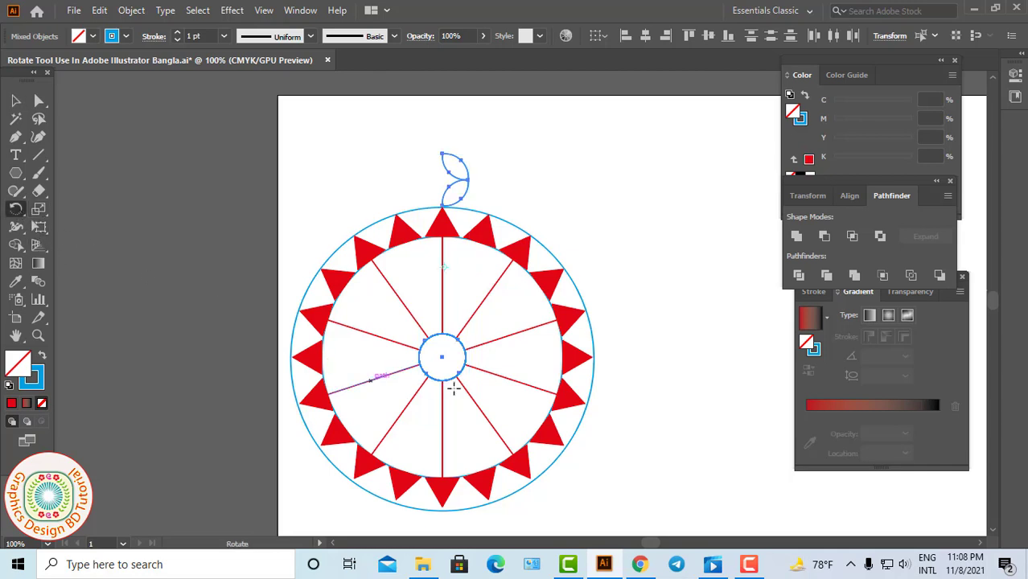
left_click(442, 357, "alt")
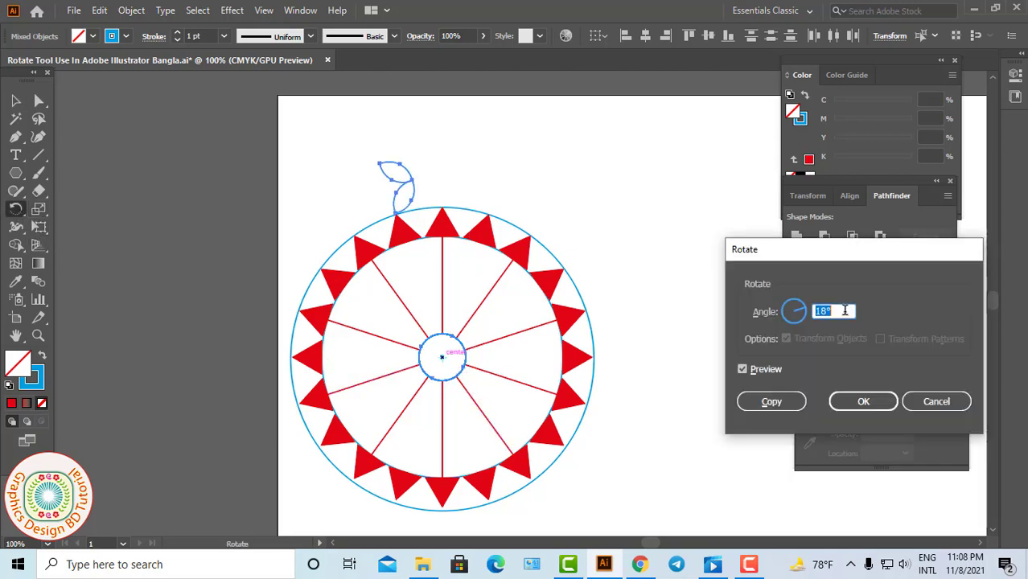
type("3")
type("60/")
type("5")
type("0")
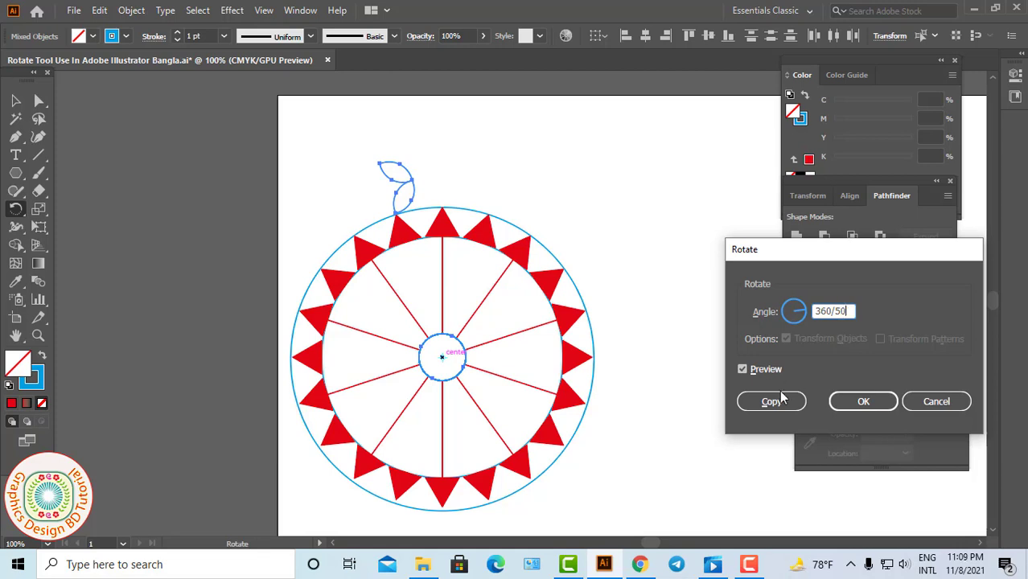
left_click(771, 404)
Repeat the leaf copy until the wreath fully encircles the wheel, then deselect.
key("ctrl+d")
key("ctrl+d")
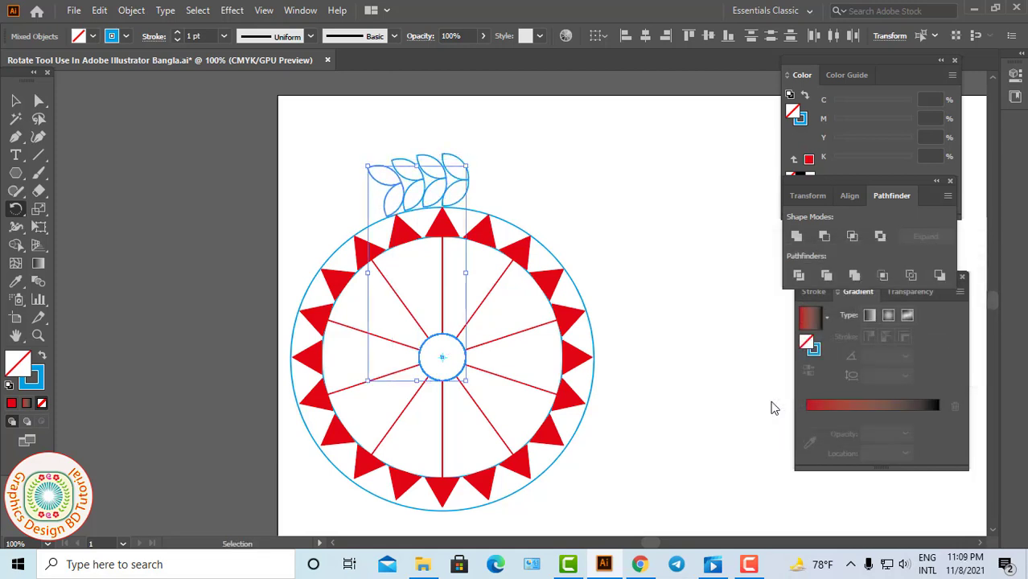
key("ctrl+d")
key("ctrl+d")
key("ctrl+d")
key("ctrl+d")
key("ctrl+d")
key("ctrl+d")
key("ctrl+d")
key("ctrl+d")
key("ctrl+d")
key("ctrl+d")
key("ctrl+d")
key("ctrl+d")
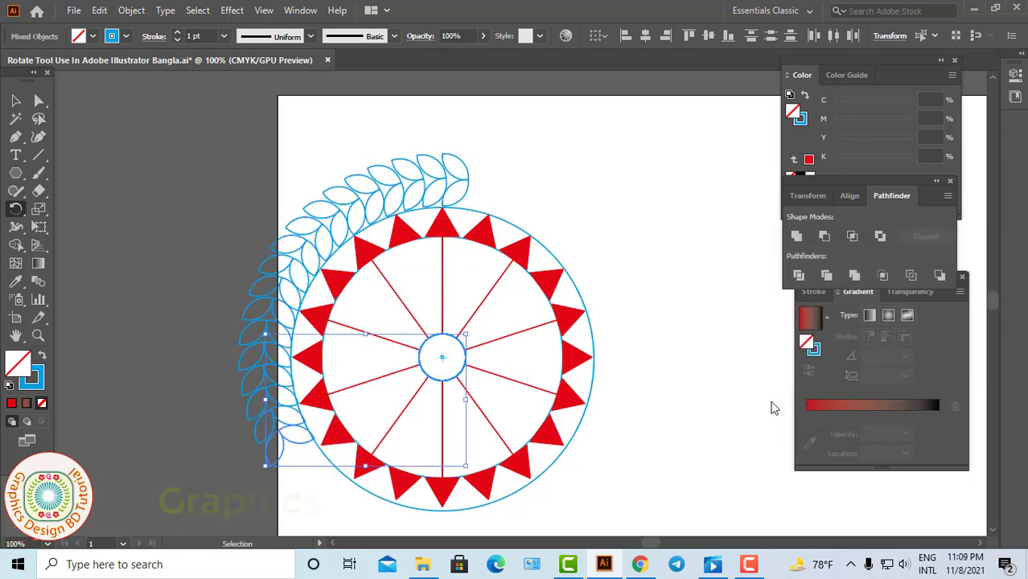
key("ctrl+d")
key("ctrl+d")
key("ctrl+d")
key("ctrl+d")
key("ctrl+d")
key("ctrl+d")
key("ctrl+d")
key("ctrl+d")
key("ctrl+d")
key("ctrl+d")
key("ctrl+d")
key("ctrl+d")
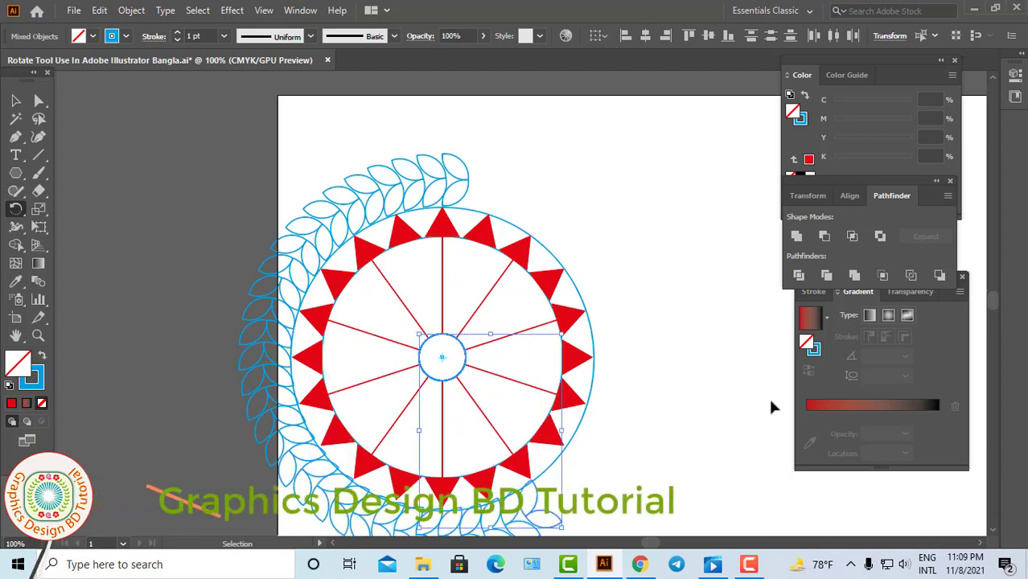
key("ctrl+d")
key("ctrl+d")
key("ctrl+d")
key("ctrl+d")
key("ctrl+d")
key("ctrl+d")
key("ctrl+d")
key("ctrl+d")
key("ctrl+d")
key("ctrl+d")
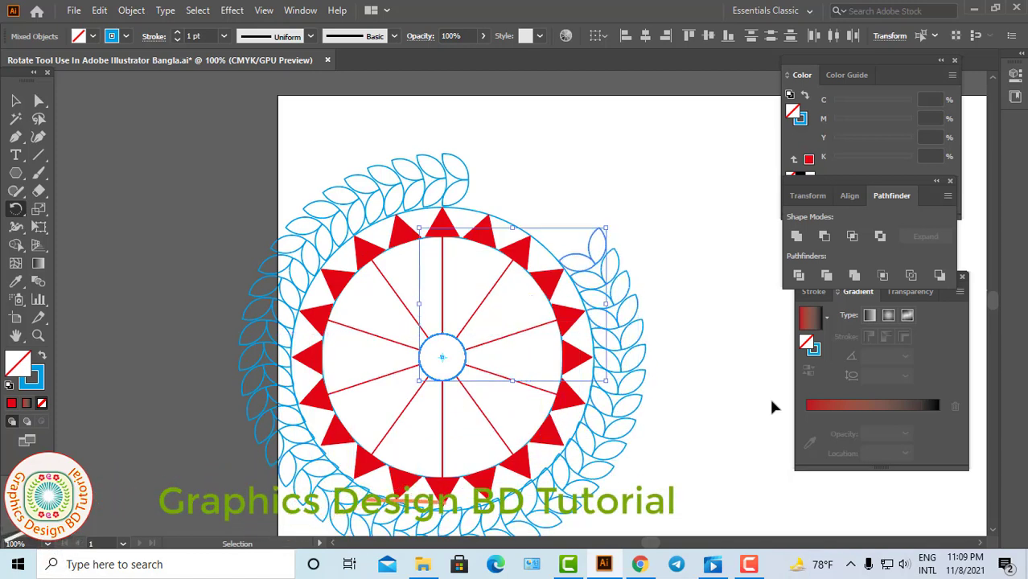
key("ctrl+d")
key("ctrl+d")
key("ctrl+d")
key("ctrl+d")
key("ctrl+d")
key("ctrl+d")
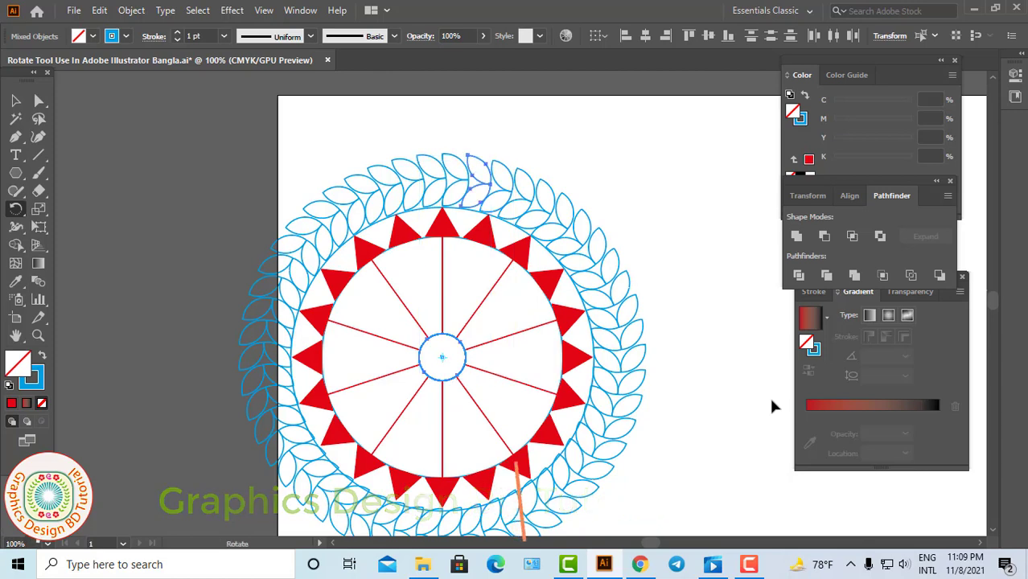
key("v")
key("ctrl+minus")
left_click(503, 383)
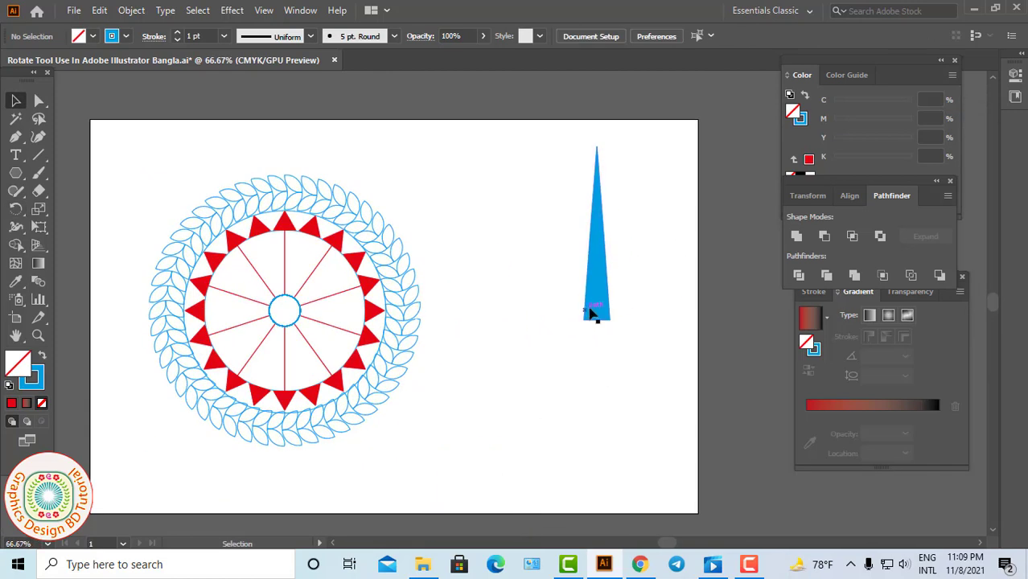
Move the blue triangle right and the wheel up-left, then set the triangle's rotation pivot at its base.
left_click_drag(606, 308, 638, 308)
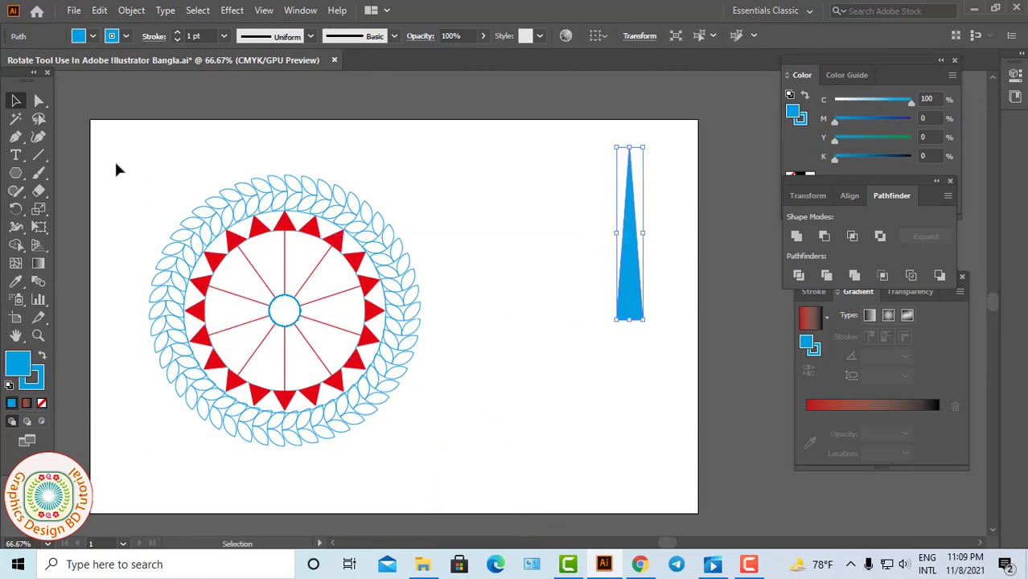
mouse_move(116, 167)
left_mouse_down()
mouse_move(404, 406)
mouse_move(346, 371)
mouse_move(318, 332)
left_mouse_up()
left_click(594, 298)
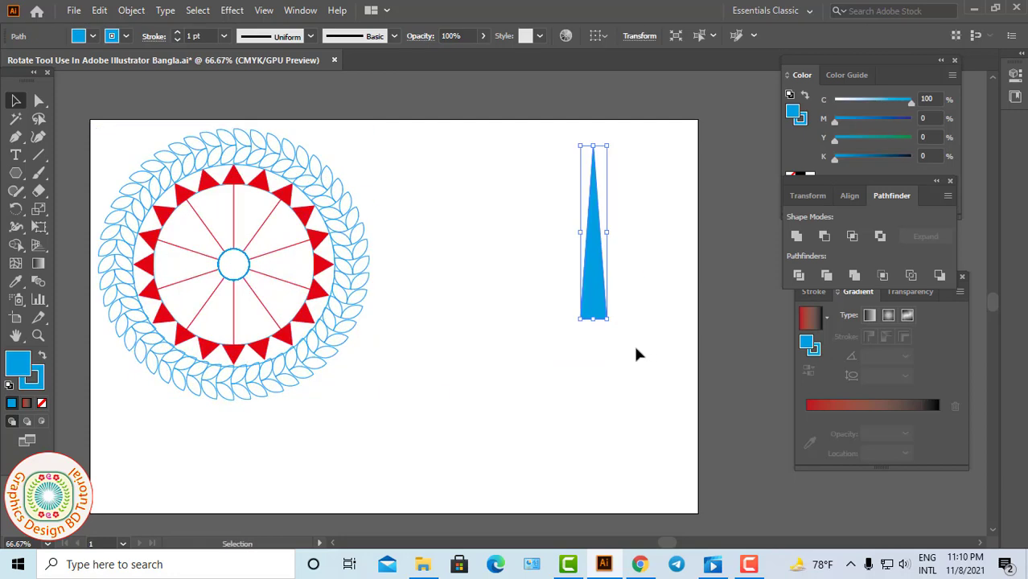
left_click(16, 208)
left_click_drag(594, 319, 630, 322)
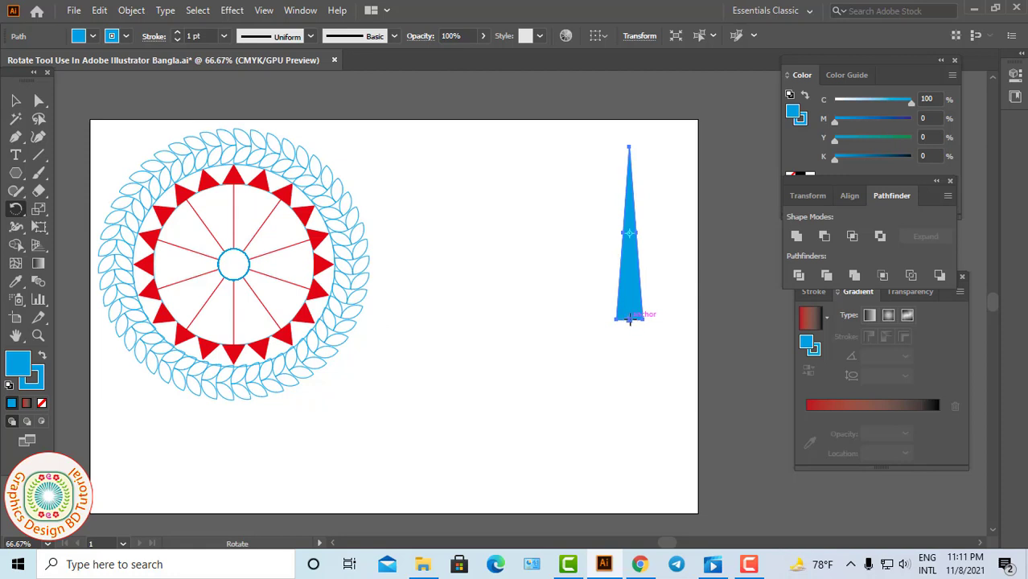
left_click(630, 320)
Rotate a copy of the blue triangle about its base, then repeat it six times to close the starburst.
left_click_drag(630, 151, 655, 156)
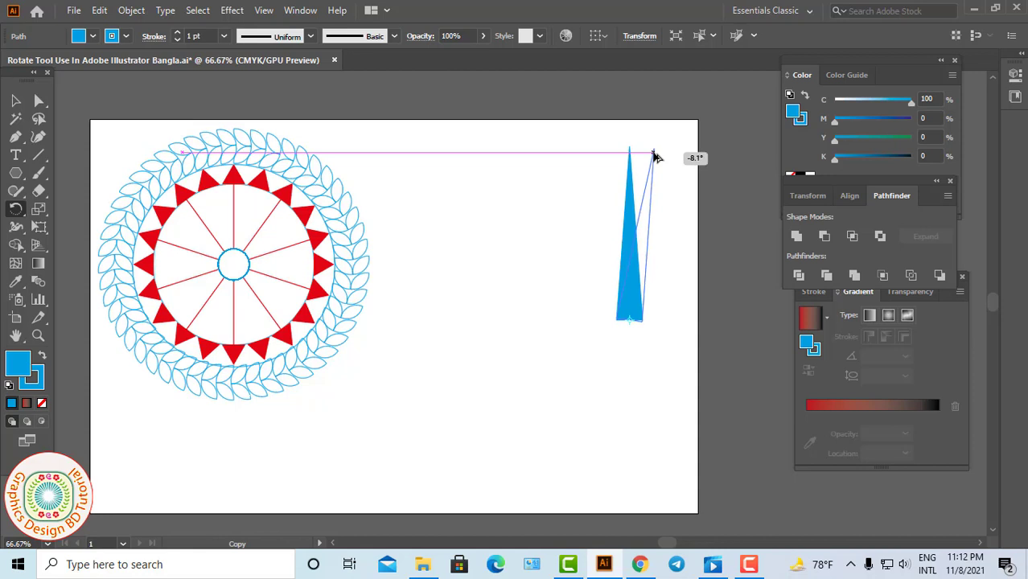
left_click_drag(656, 156, 654, 156)
left_click_drag(655, 156, 654, 156)
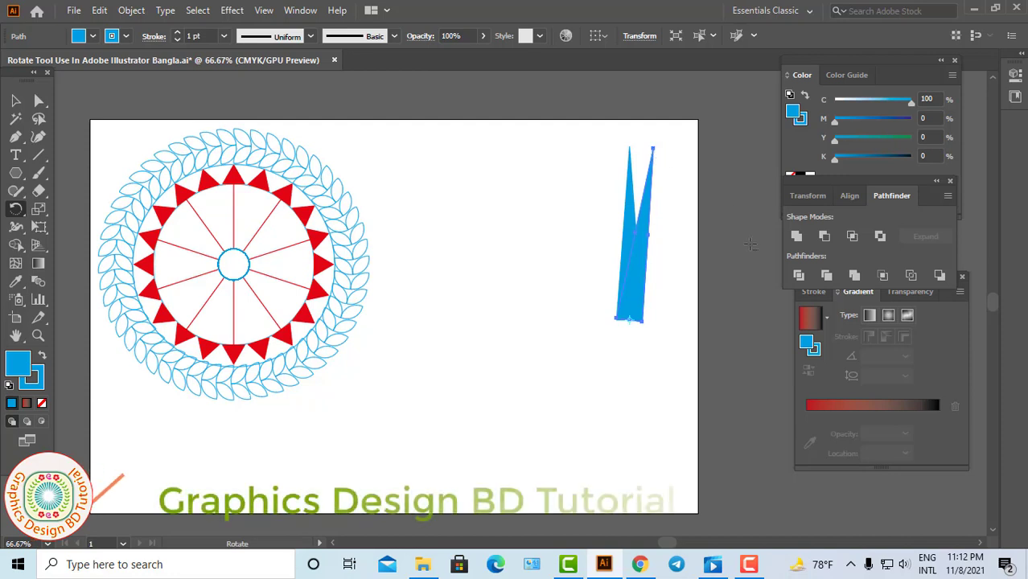
key("ctrl+d")
key("ctrl+d")
key("ctrl+d")
key("ctrl+d")
key("ctrl+d")
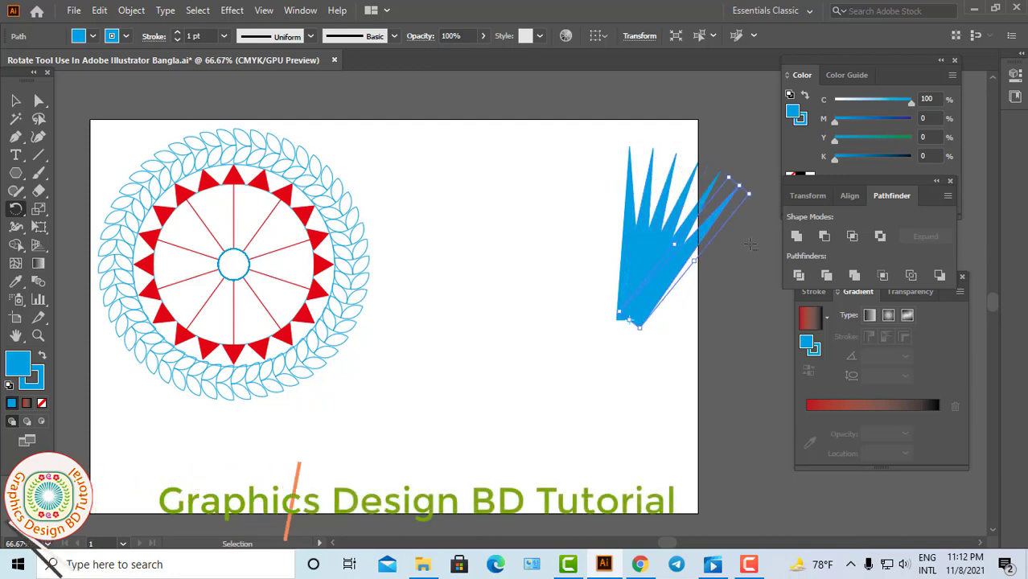
key("ctrl+d")
key("ctrl+d")
key("ctrl+d")
key("ctrl+d")
key("ctrl+d")
key("ctrl+d")
key("ctrl+d")
key("ctrl+d")
key("ctrl+d")
key("ctrl+d")
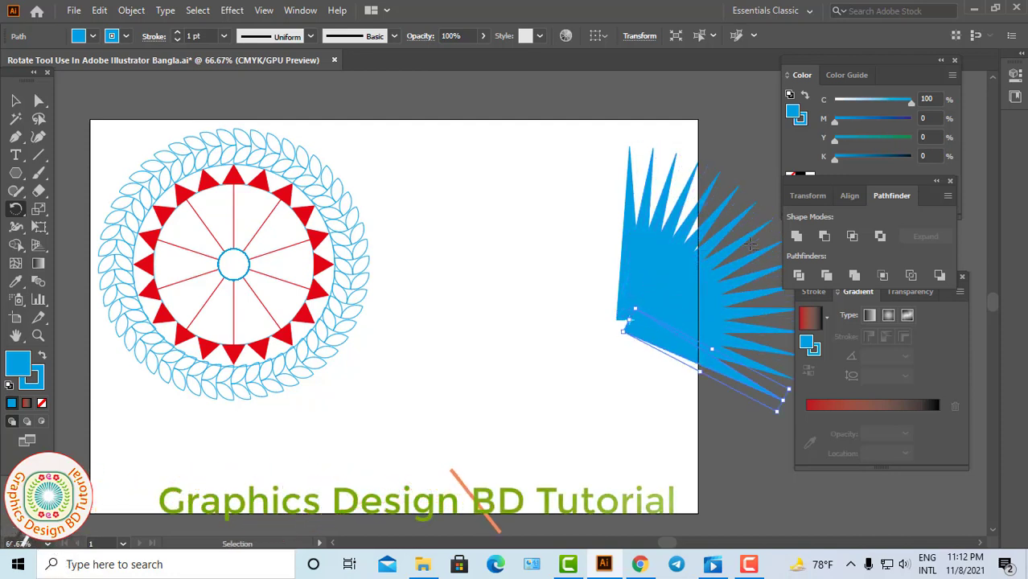
key("ctrl+d")
key("ctrl+d")
key("ctrl+d")
key("ctrl+d")
key("ctrl+d")
key("ctrl+d")
key("ctrl+d")
key("ctrl+d")
key("ctrl+d")
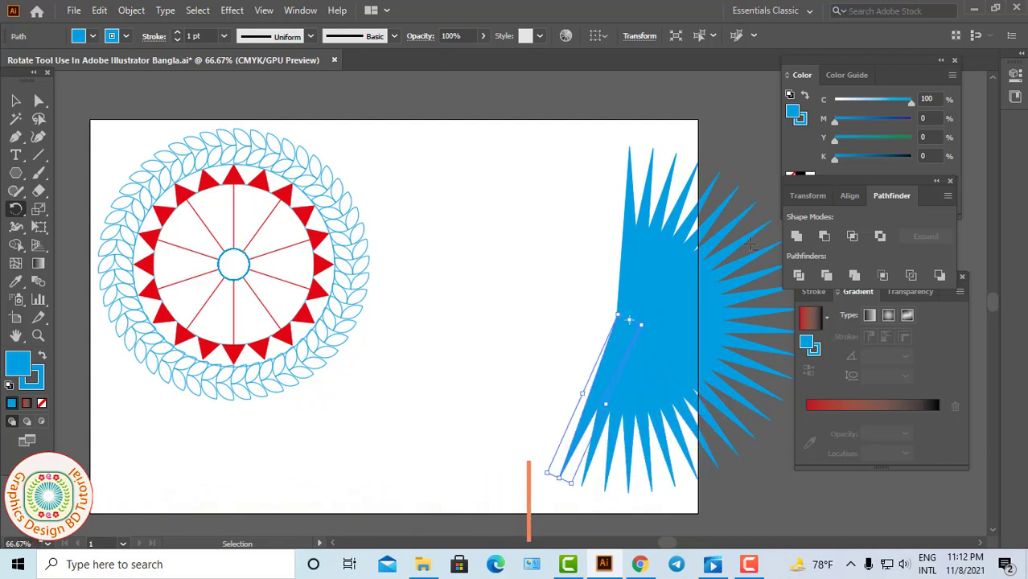
key("ctrl+d")
key("ctrl+d")
key("ctrl+d")
key("ctrl+d")
key("ctrl+d")
key("ctrl+d")
key("ctrl+d")
key("ctrl+d")
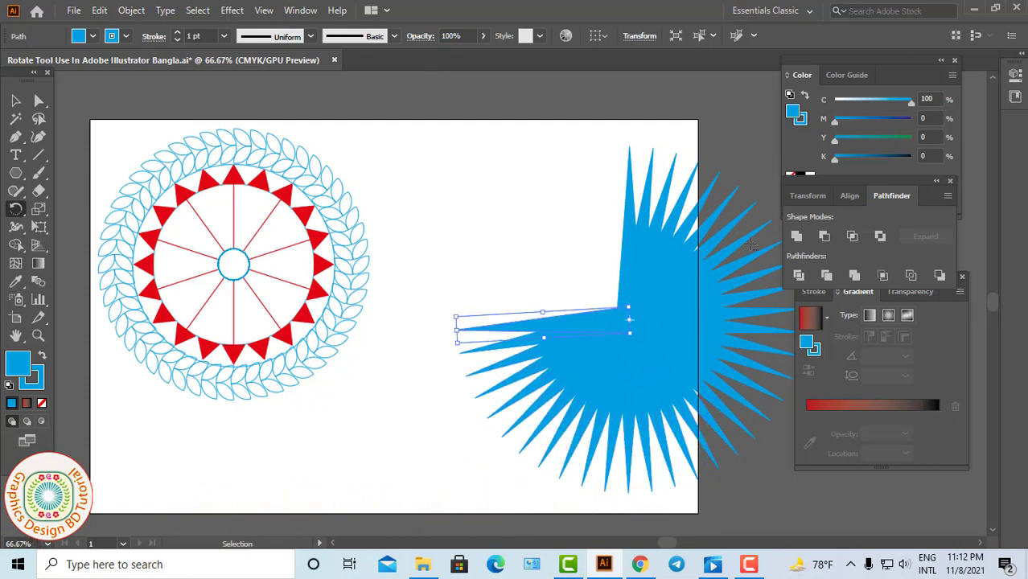
key("ctrl+d")
key("ctrl+d")
key("ctrl+d")
key("ctrl+d")
key("ctrl+d")
key("ctrl+d")
key("ctrl+d")
key("ctrl+d")
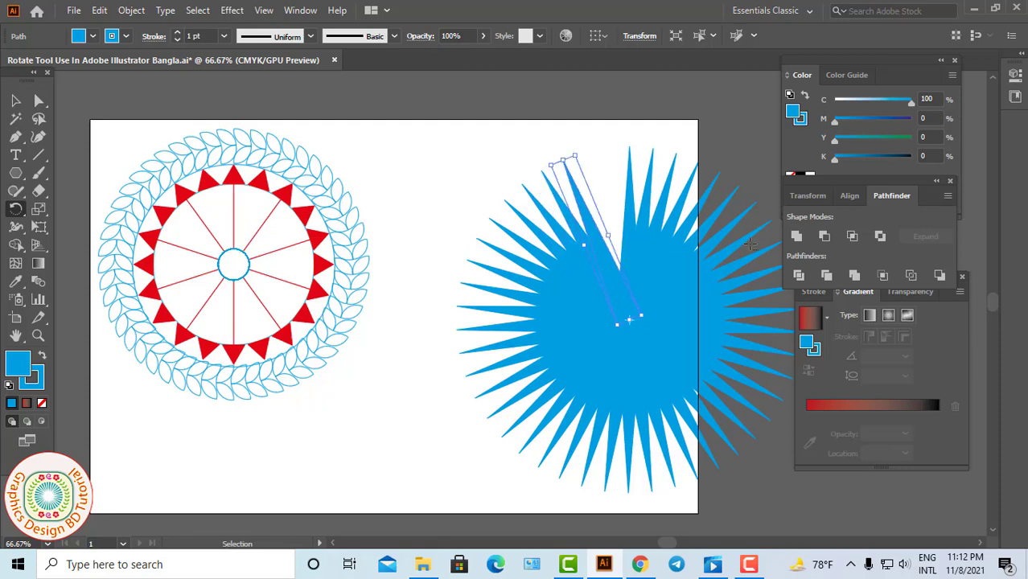
key("ctrl+d")
key("ctrl+d")
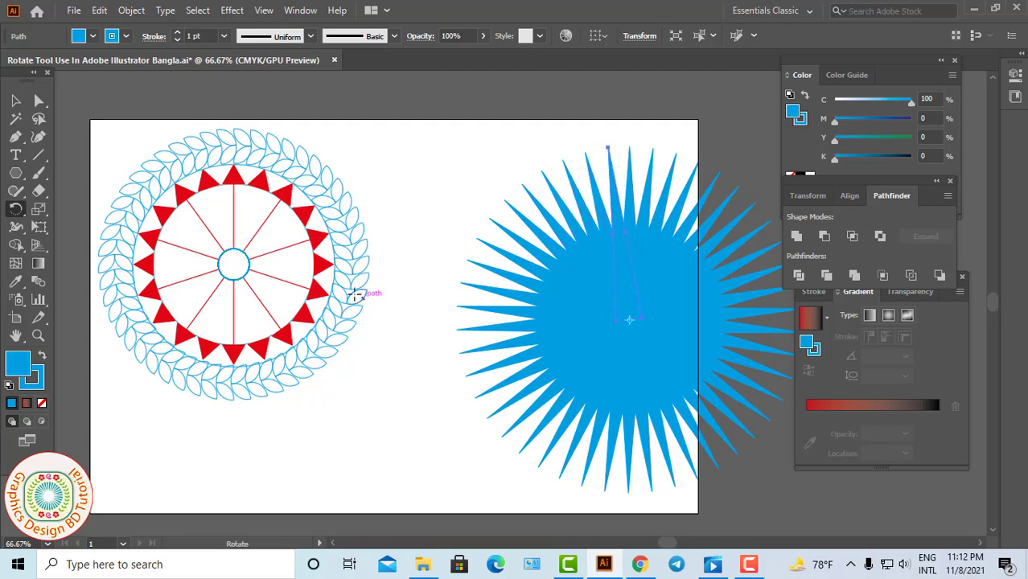
key("v")
key("ctrl")
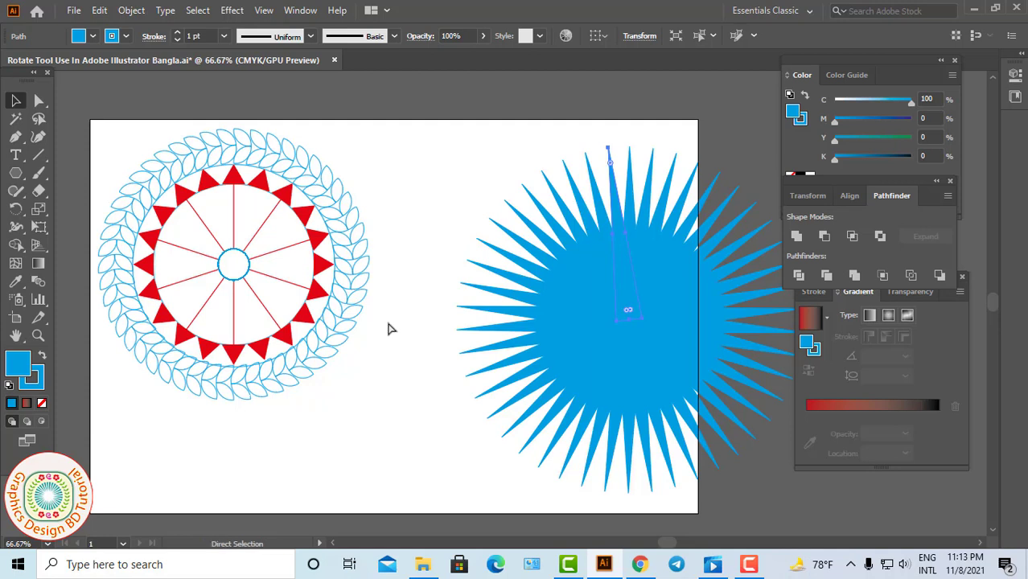
Undo the rotated triangle copies and move the remaining blue triangle slightly left.
mouse_move(609, 149)
left_mouse_down()
mouse_move(477, 239)
mouse_move(457, 299)
mouse_move(484, 415)
mouse_move(555, 477)
mouse_move(615, 493)
mouse_move(700, 481)
mouse_move(729, 465)
mouse_move(768, 393)
mouse_move(777, 264)
mouse_move(744, 211)
mouse_move(712, 185)
left_mouse_up()
key("ctrl+z")
key("ctrl+z")
key("ctrl+z")
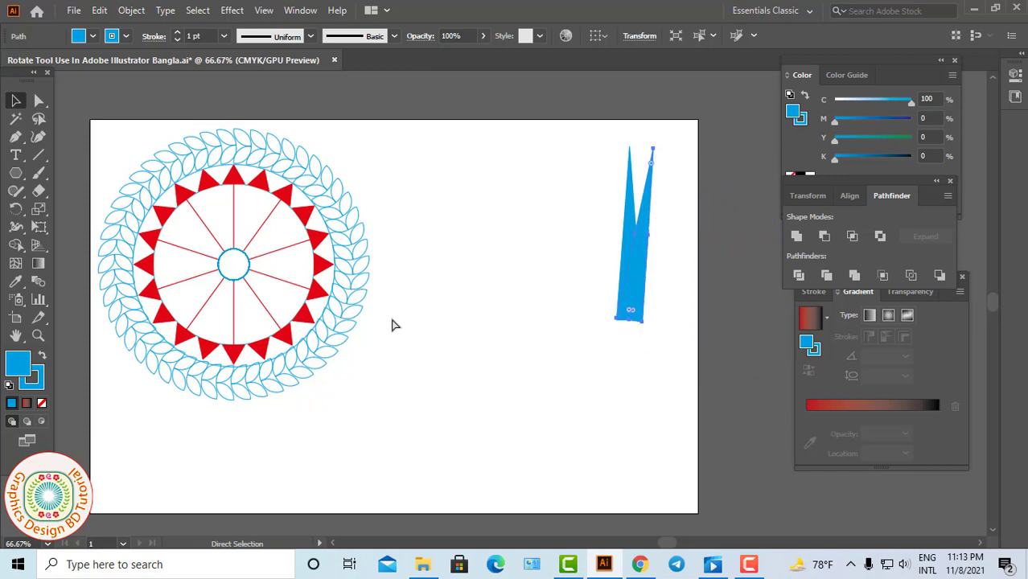
key("ctrl+z")
key("ctrl+z")
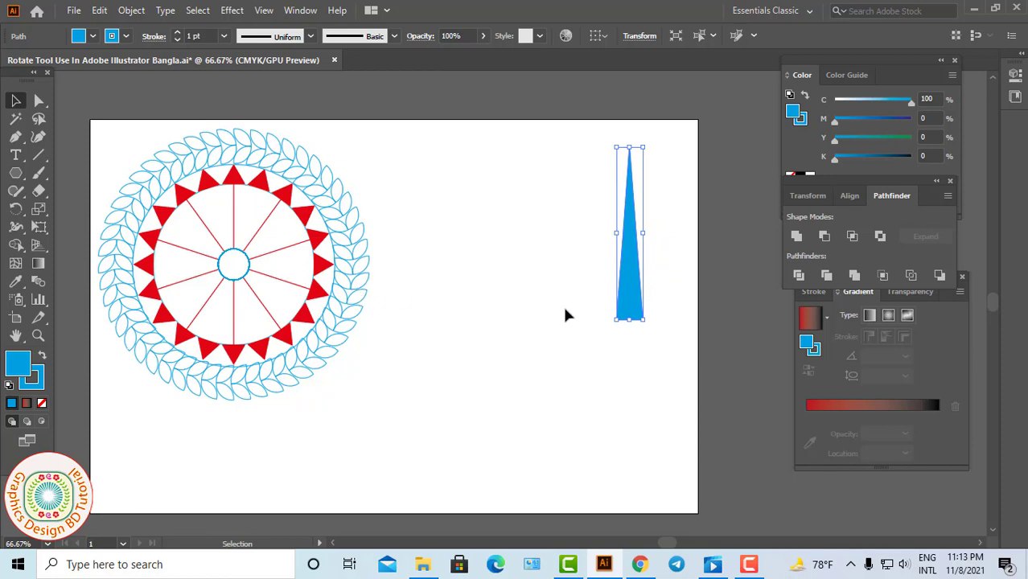
left_click_drag(638, 315, 604, 300)
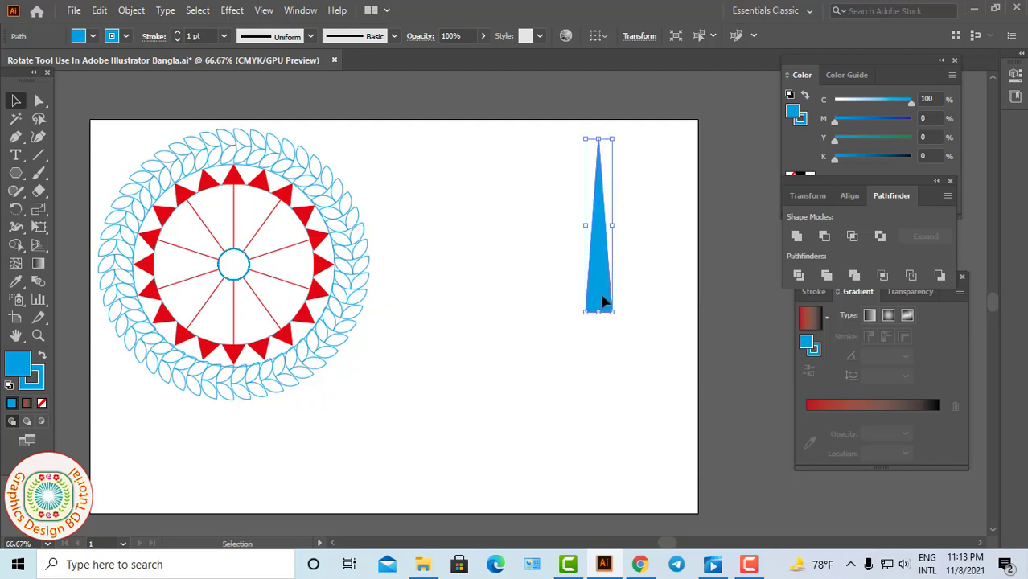